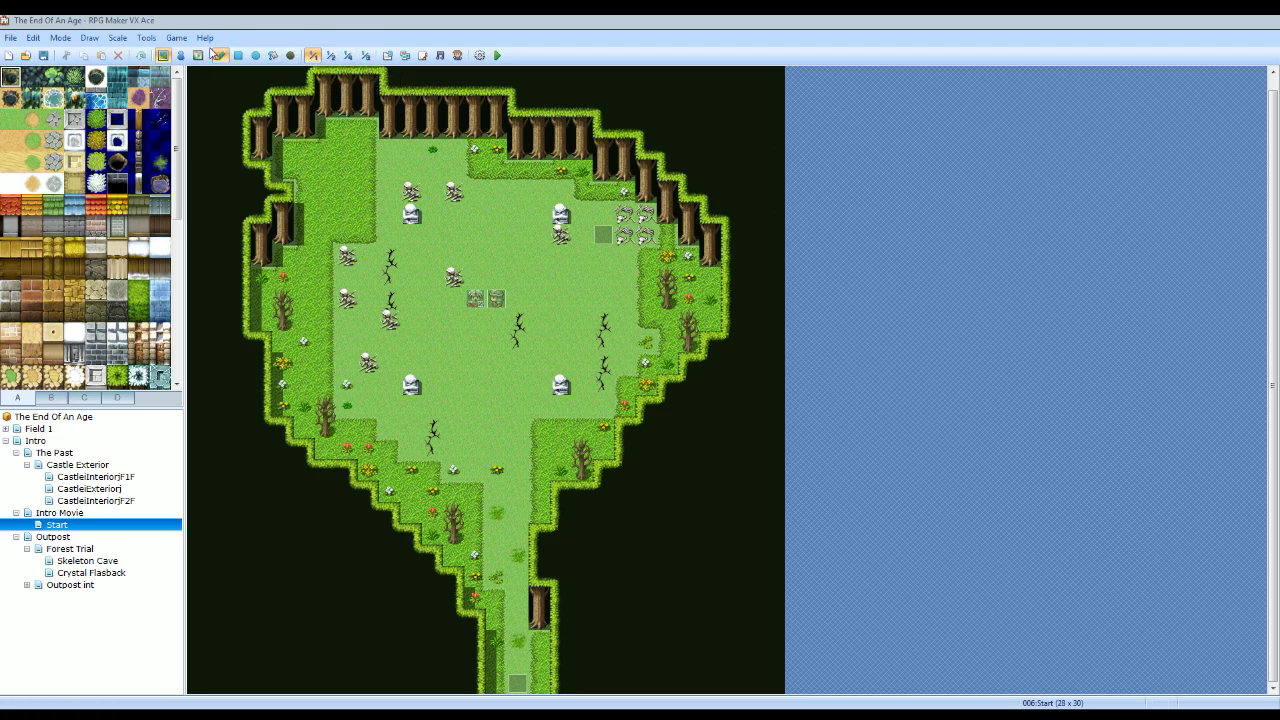
# Open the Resource Manager and look through the graphics stored in Graphics/Animations, including odin 12223.
pyautogui.click(404, 56)
pyautogui.press('F10')
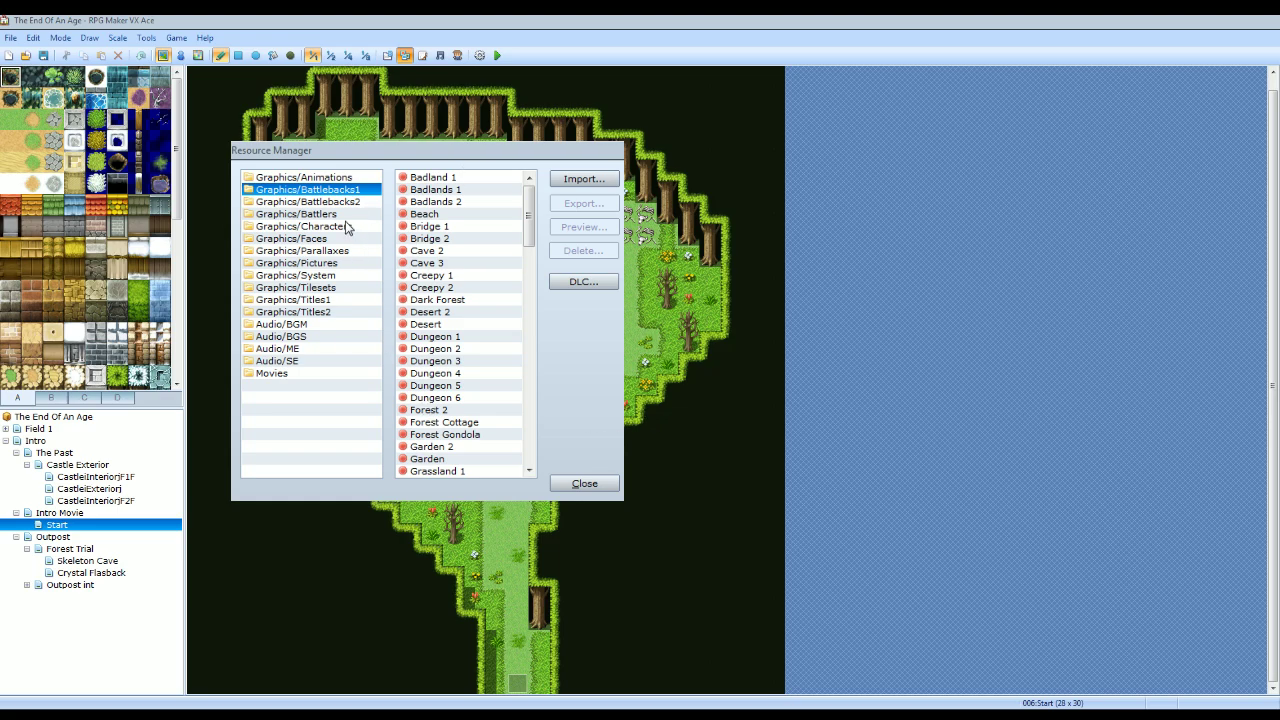
pyautogui.click(330, 178)
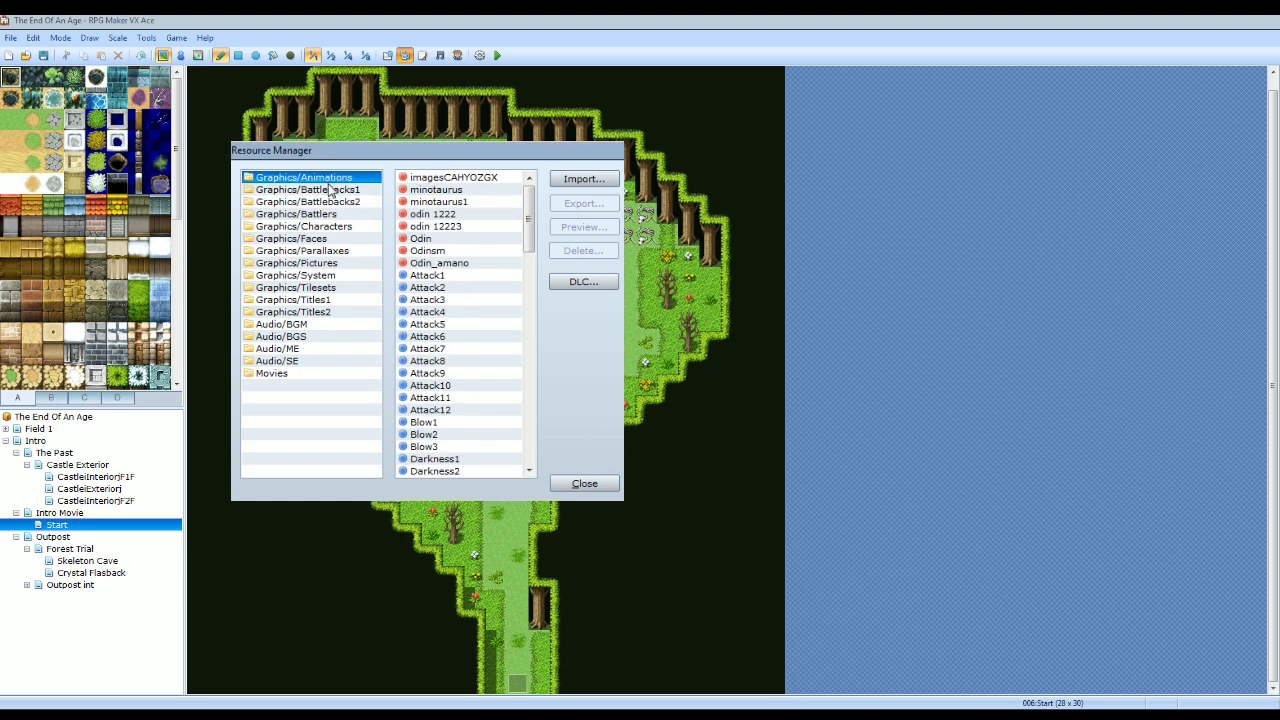
pyautogui.click(437, 229)
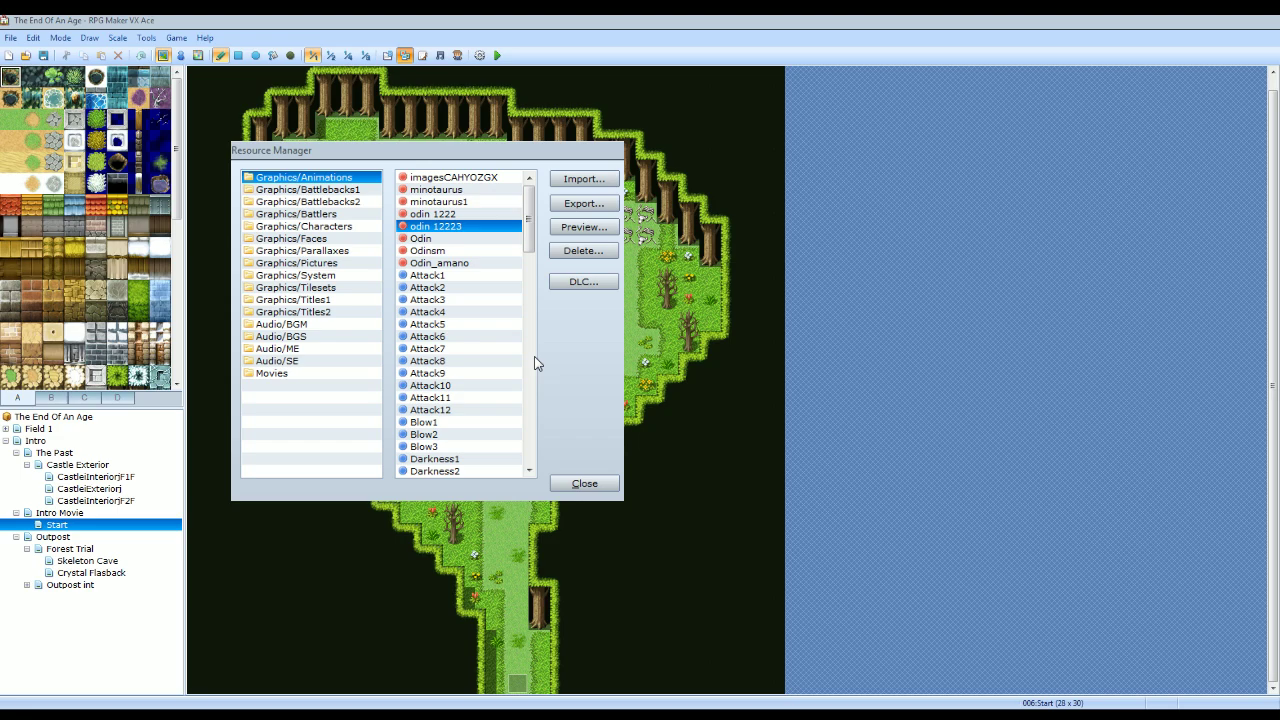
pyautogui.click(456, 410)
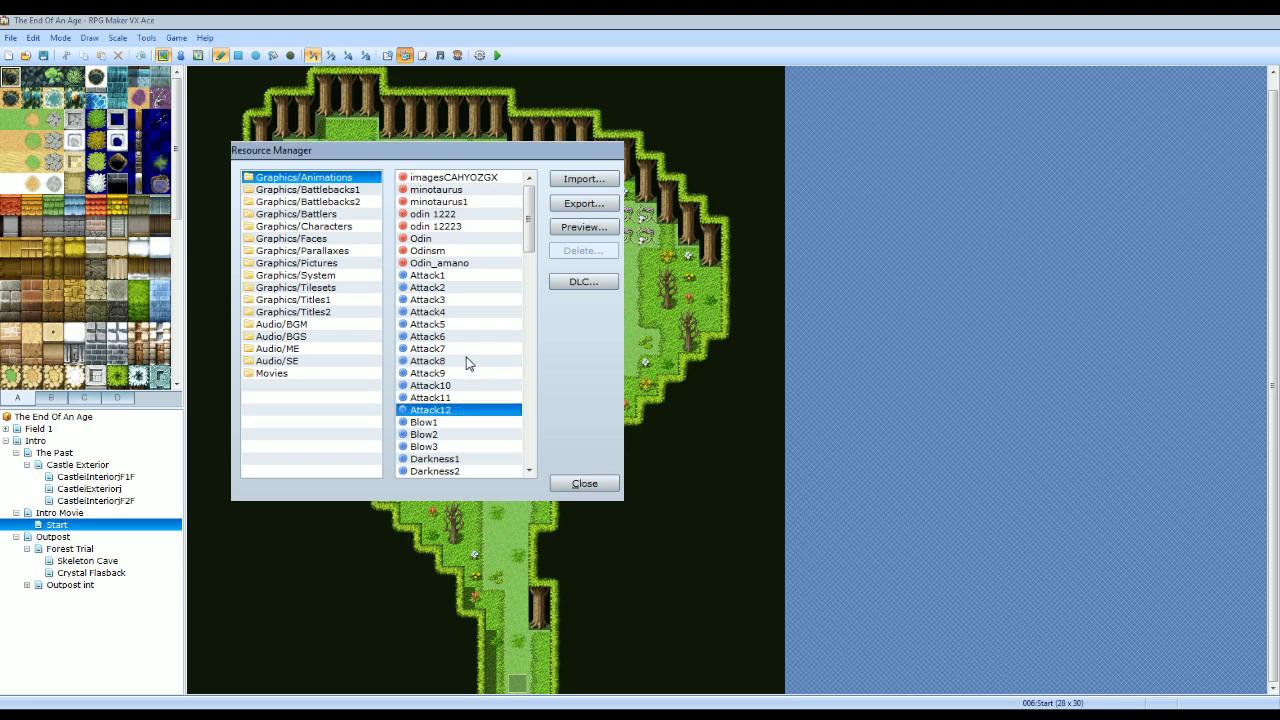
pyautogui.scroll(-20, 452, 375)
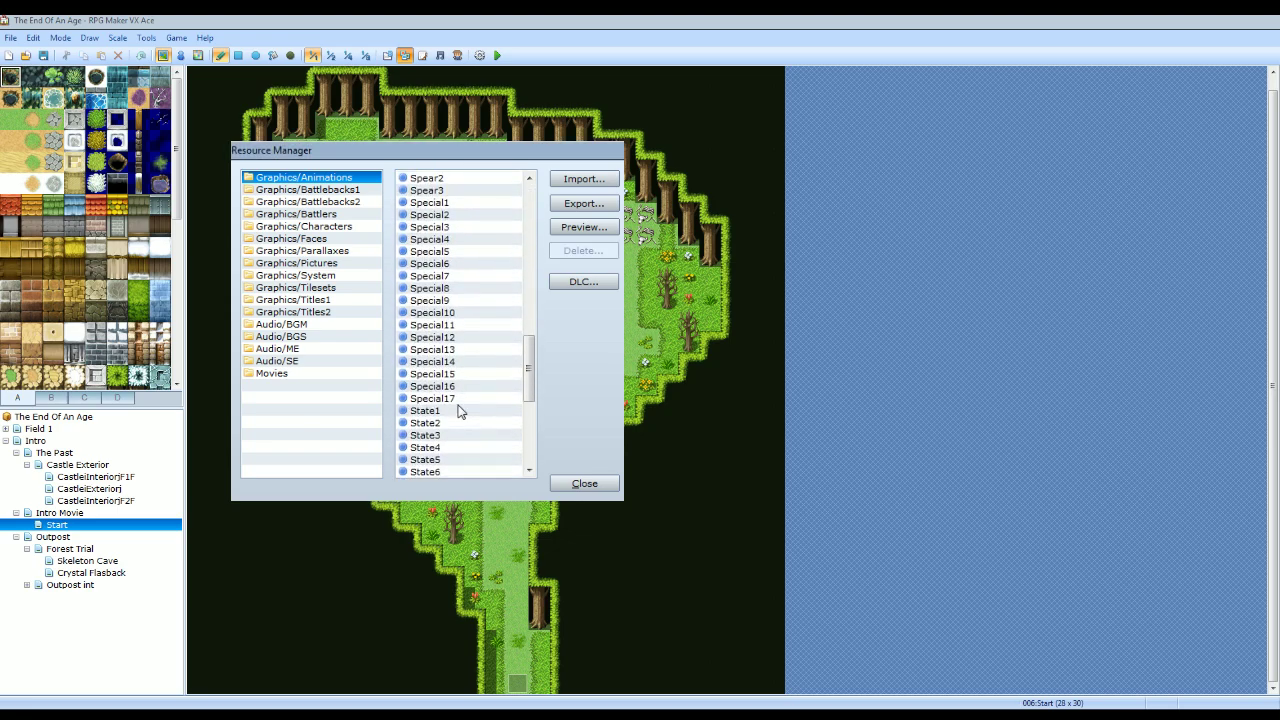
pyautogui.scroll(20, 459, 411)
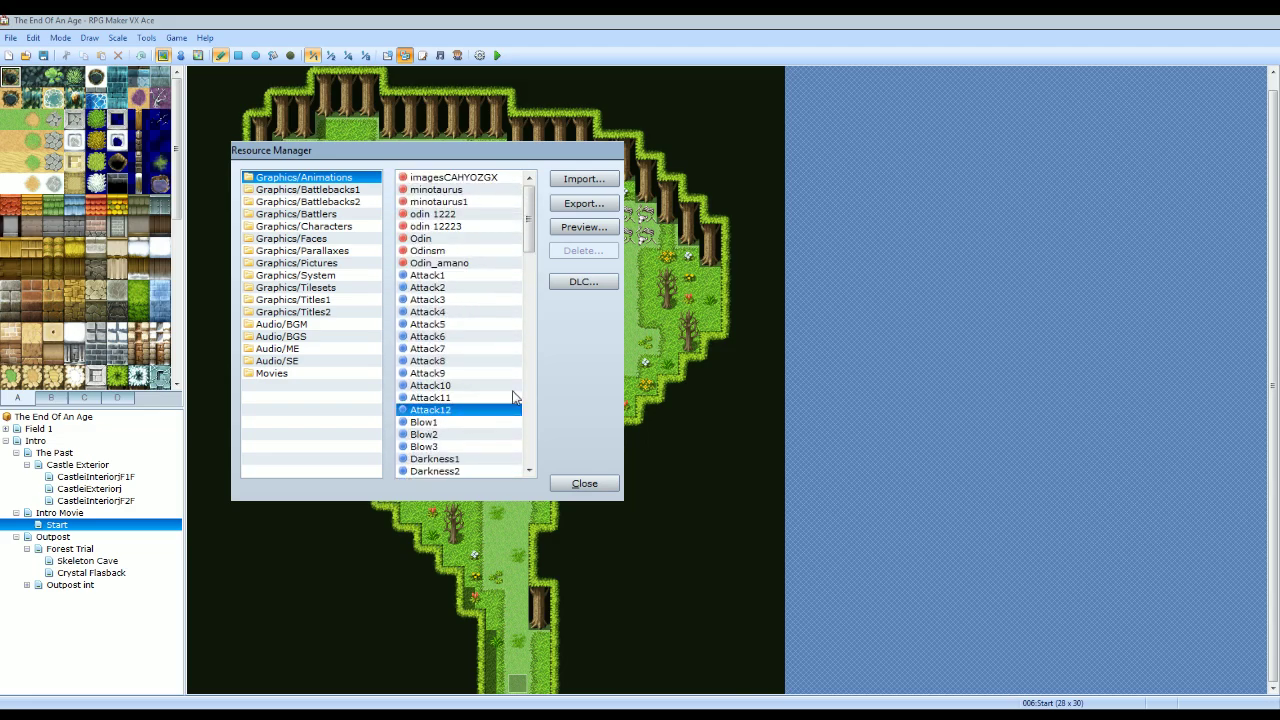
pyautogui.click(484, 324)
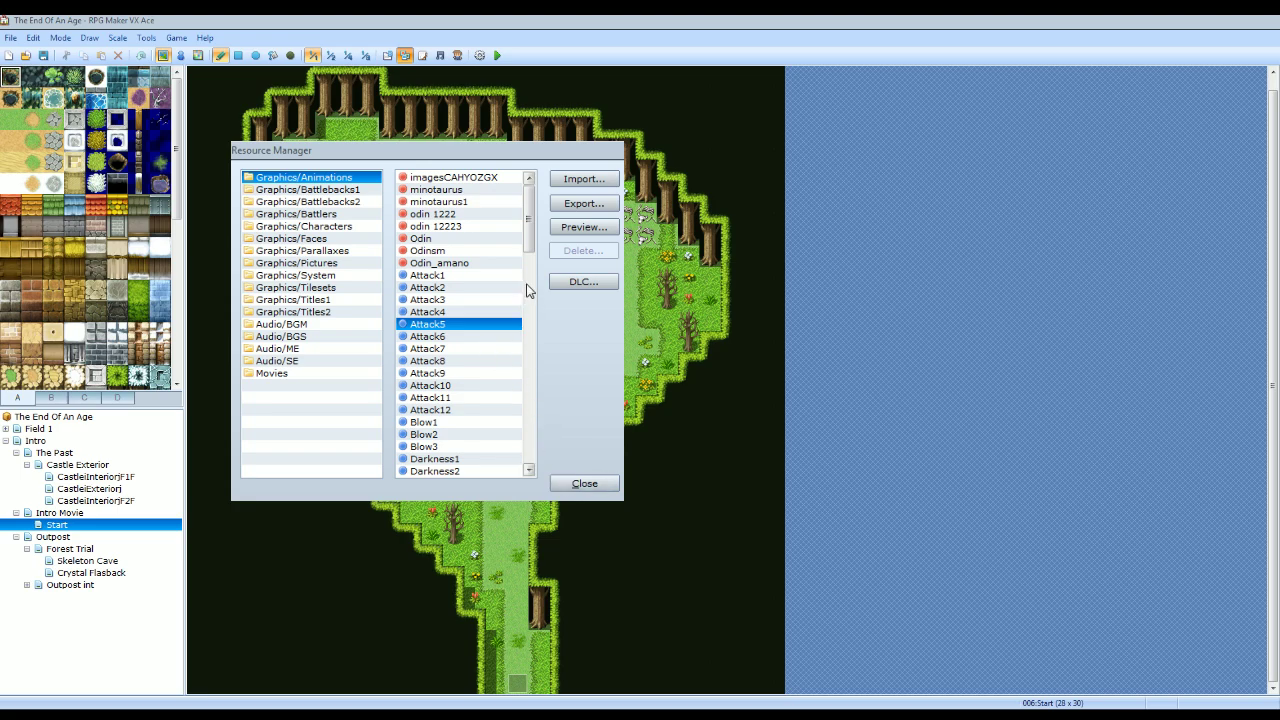
# Look at the sound effects in Audio/SE and close the Resource Manager.
pyautogui.click(315, 363)
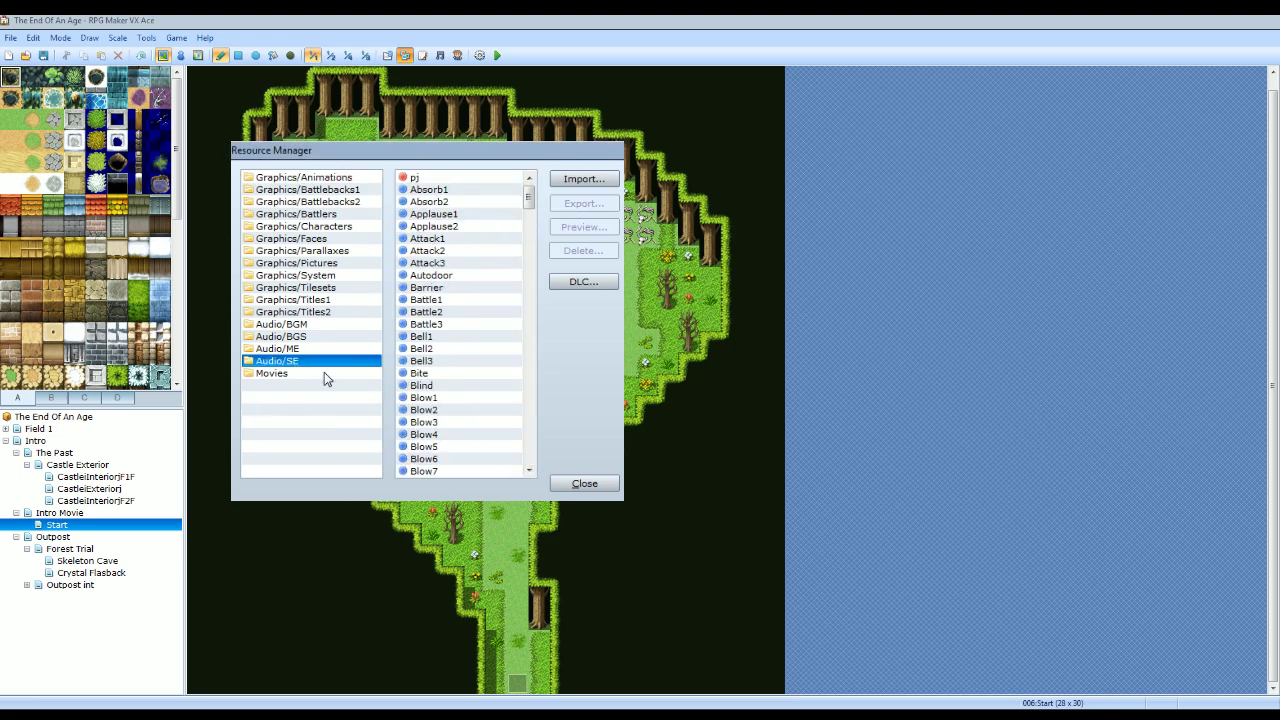
pyautogui.click(474, 386)
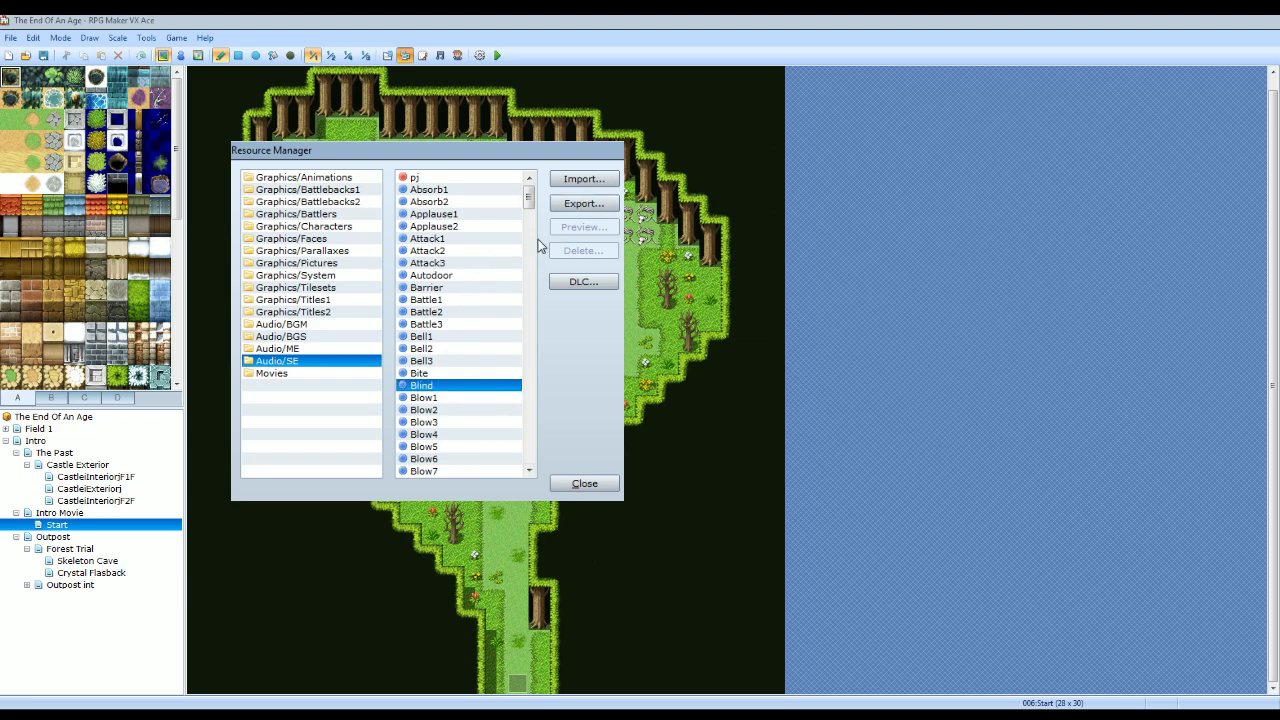
pyautogui.click(612, 482)
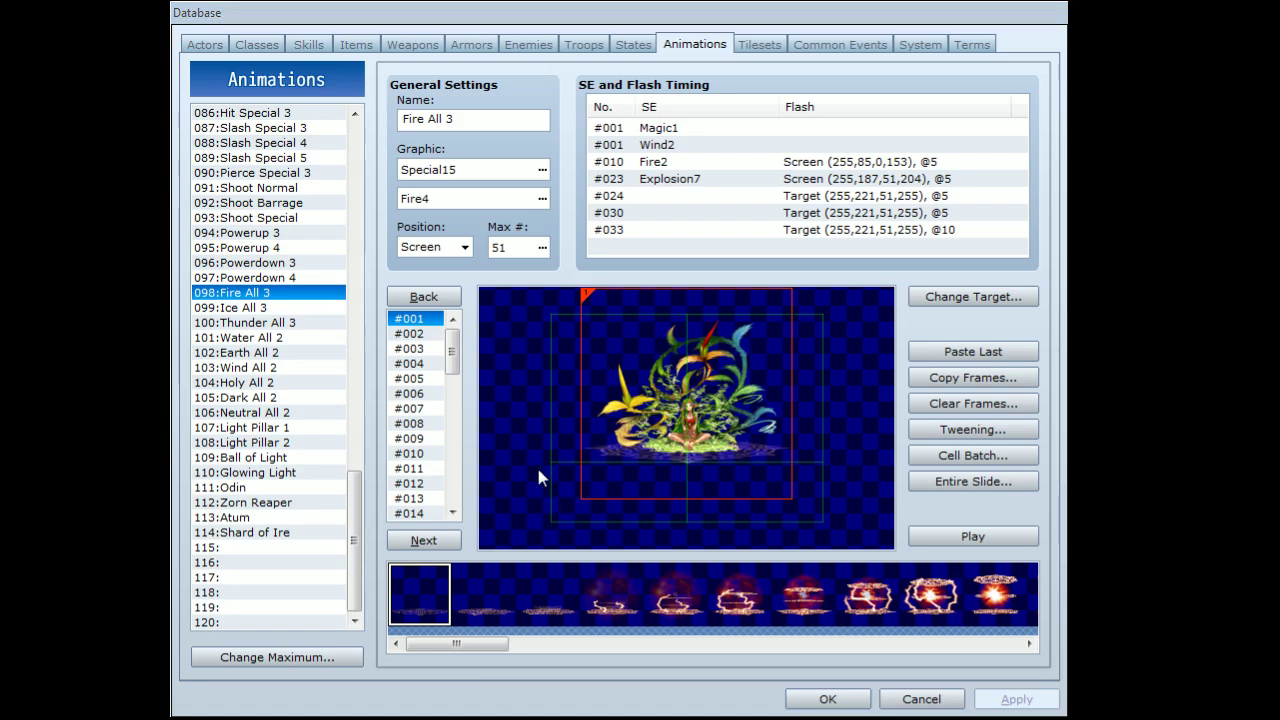
# Open the Odin animation in the database, examine its cells, timing list and frames, and play it.
pyautogui.click(207, 46)
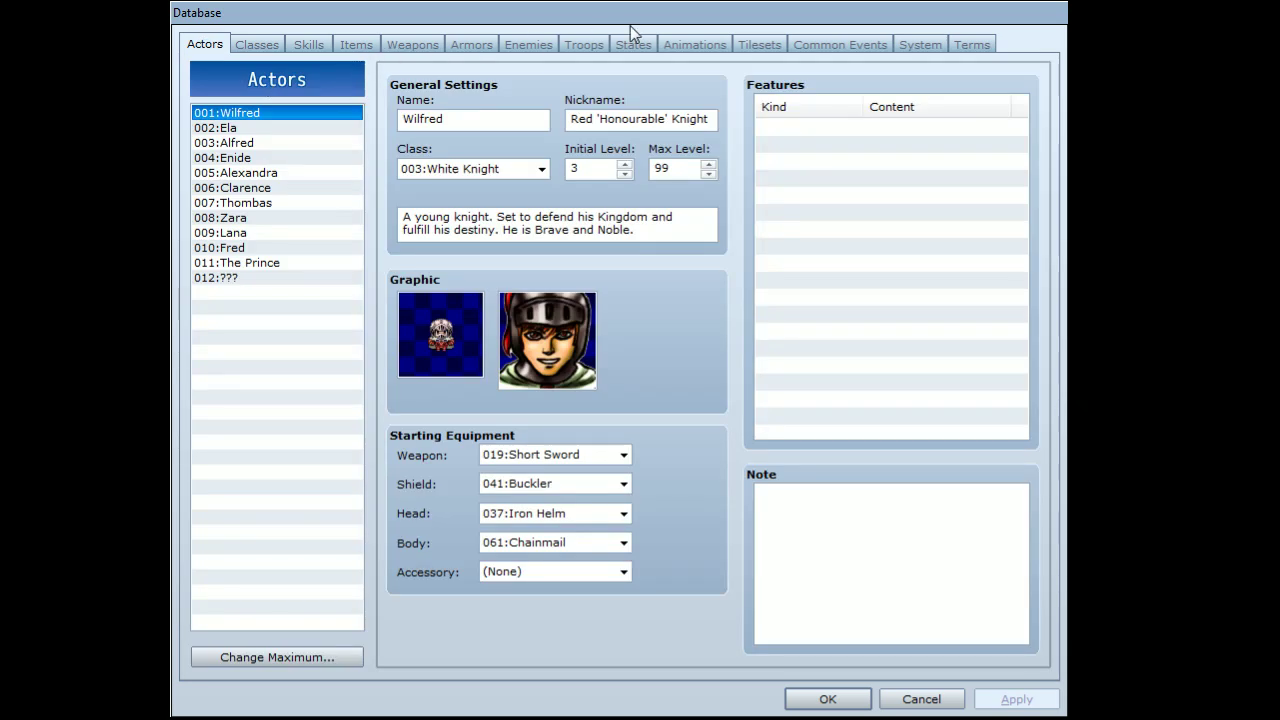
pyautogui.click(688, 46)
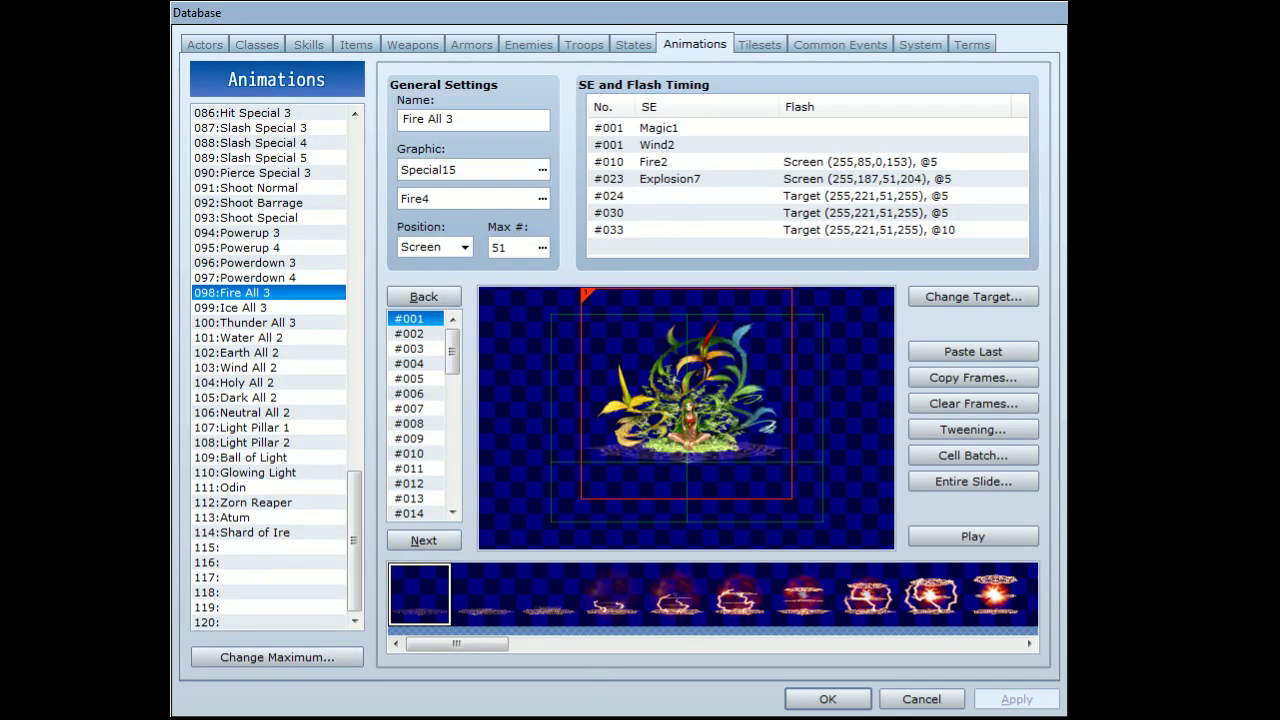
pyautogui.click(308, 490)
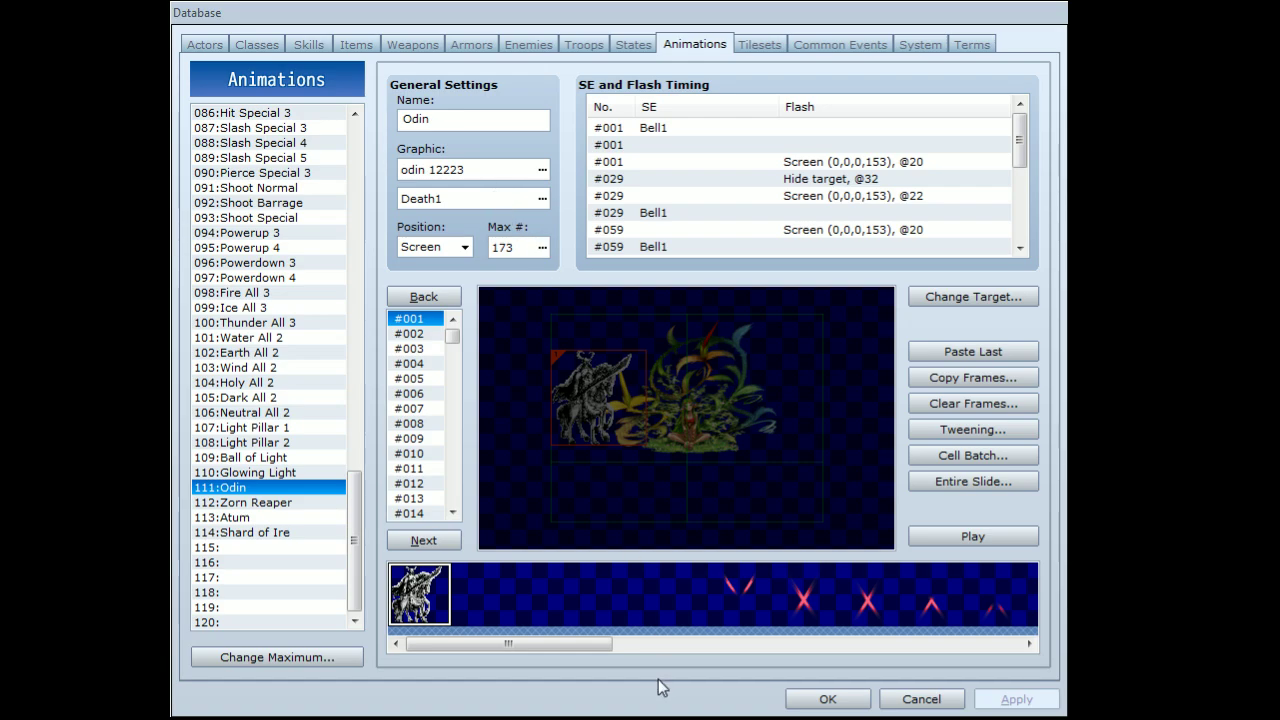
pyautogui.moveTo(574, 641); pyautogui.dragTo(430, 625)
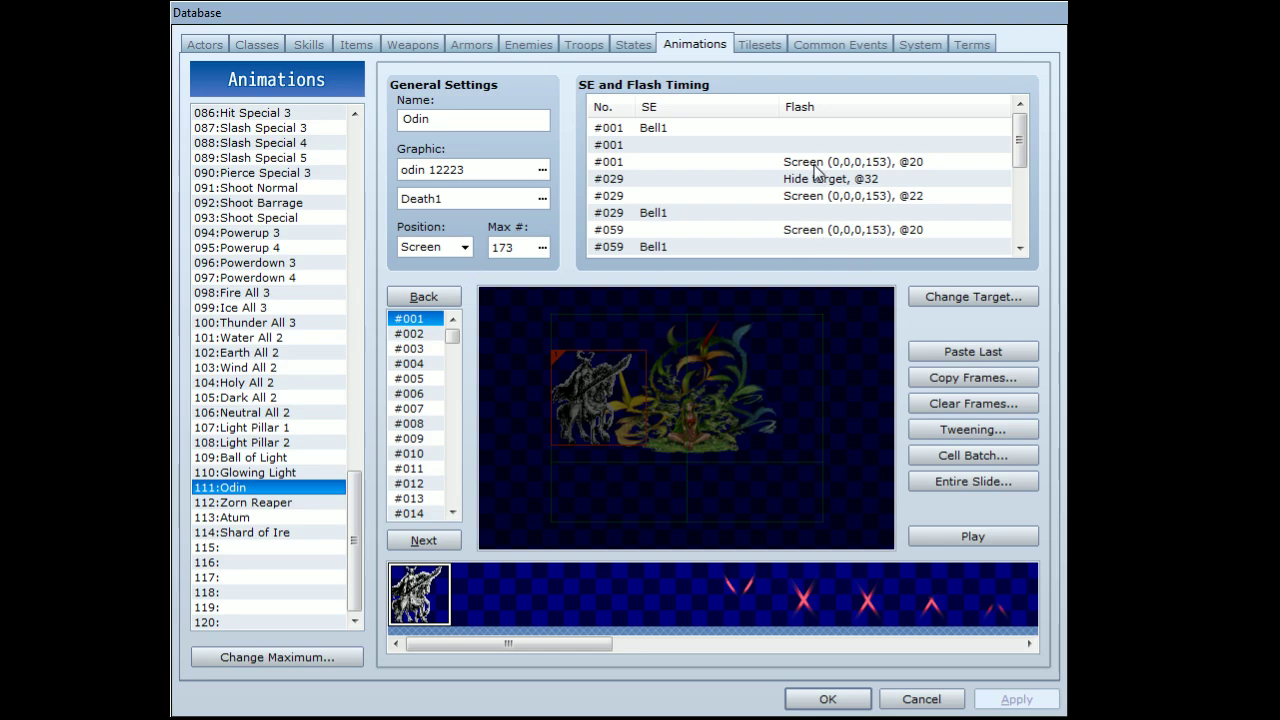
pyautogui.moveTo(1018, 133)
pyautogui.mouseDown()
pyautogui.moveTo(1018, 297)
pyautogui.moveTo(1014, 134)
pyautogui.moveTo(1042, 228)
pyautogui.moveTo(1022, 195)
pyautogui.moveTo(1014, 123)
pyautogui.mouseUp()
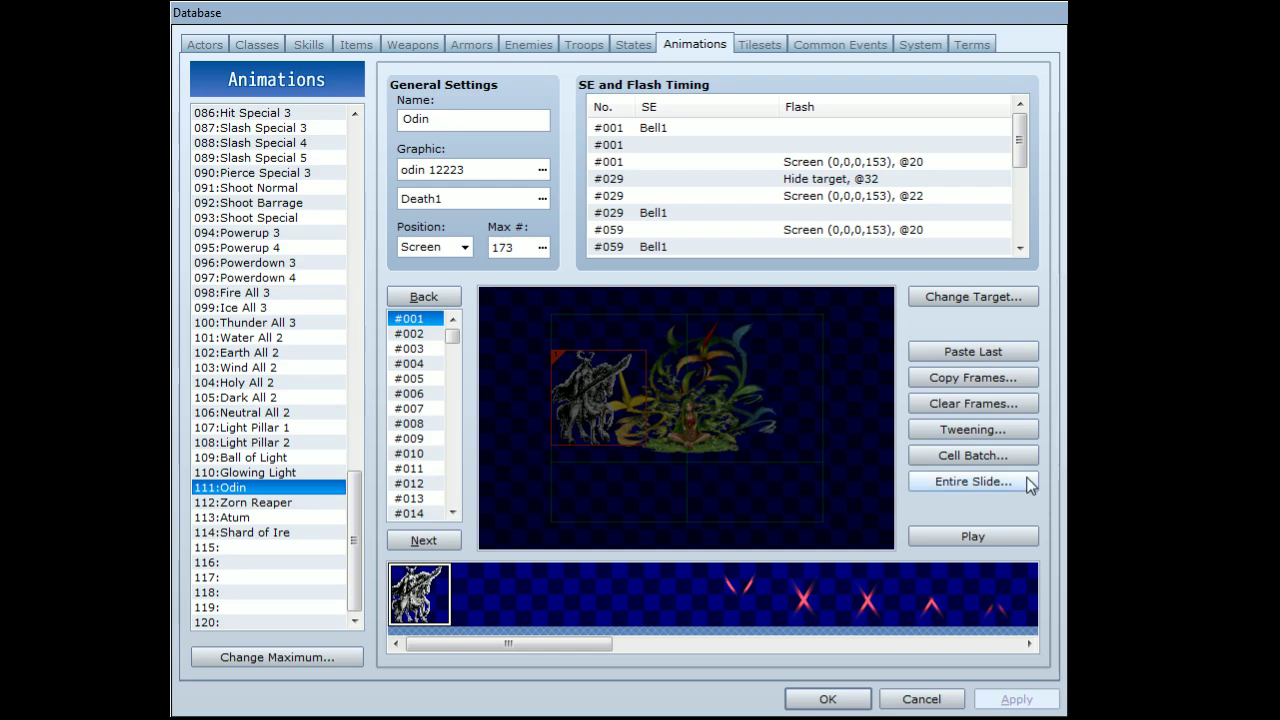
pyautogui.moveTo(451, 337); pyautogui.dragTo(431, 320)
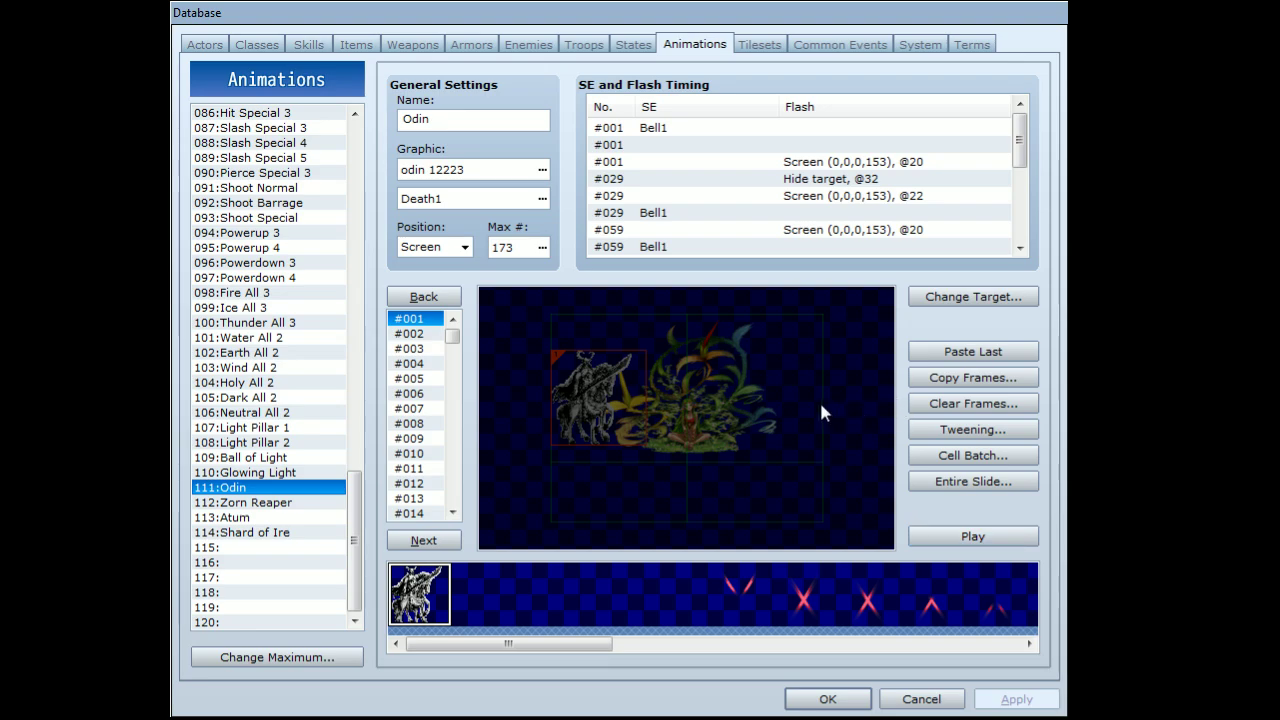
pyautogui.click(965, 537)
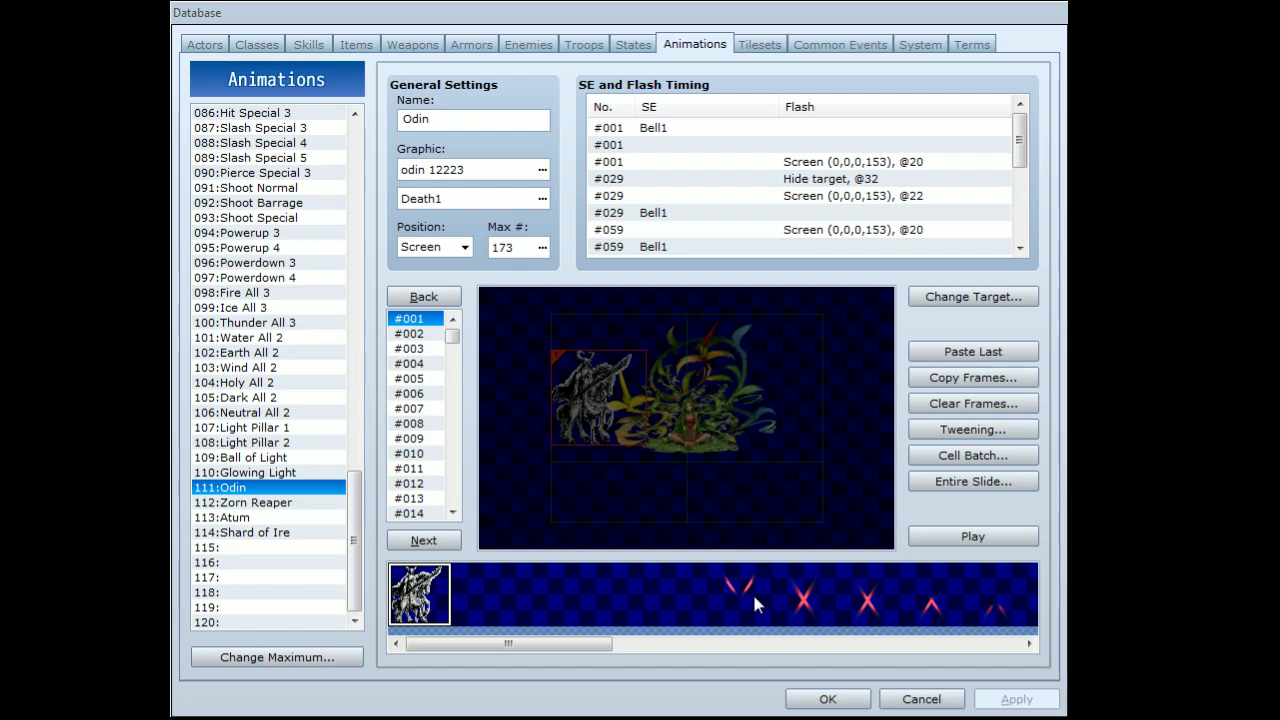
# Browse the enemies available for the Slime*2 troop and start a battle test with that troop.
pyautogui.click(572, 46)
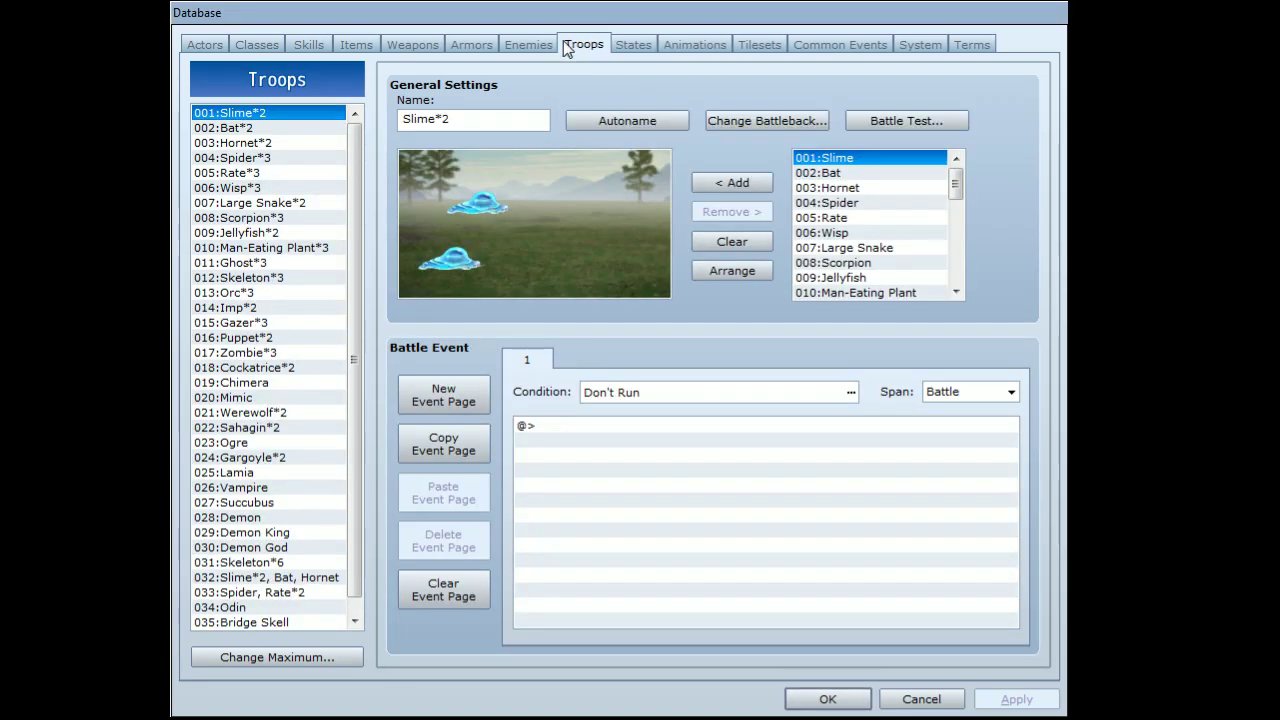
pyautogui.click(870, 204)
pyautogui.click(858, 234)
pyautogui.scroll(-3, 855, 250)
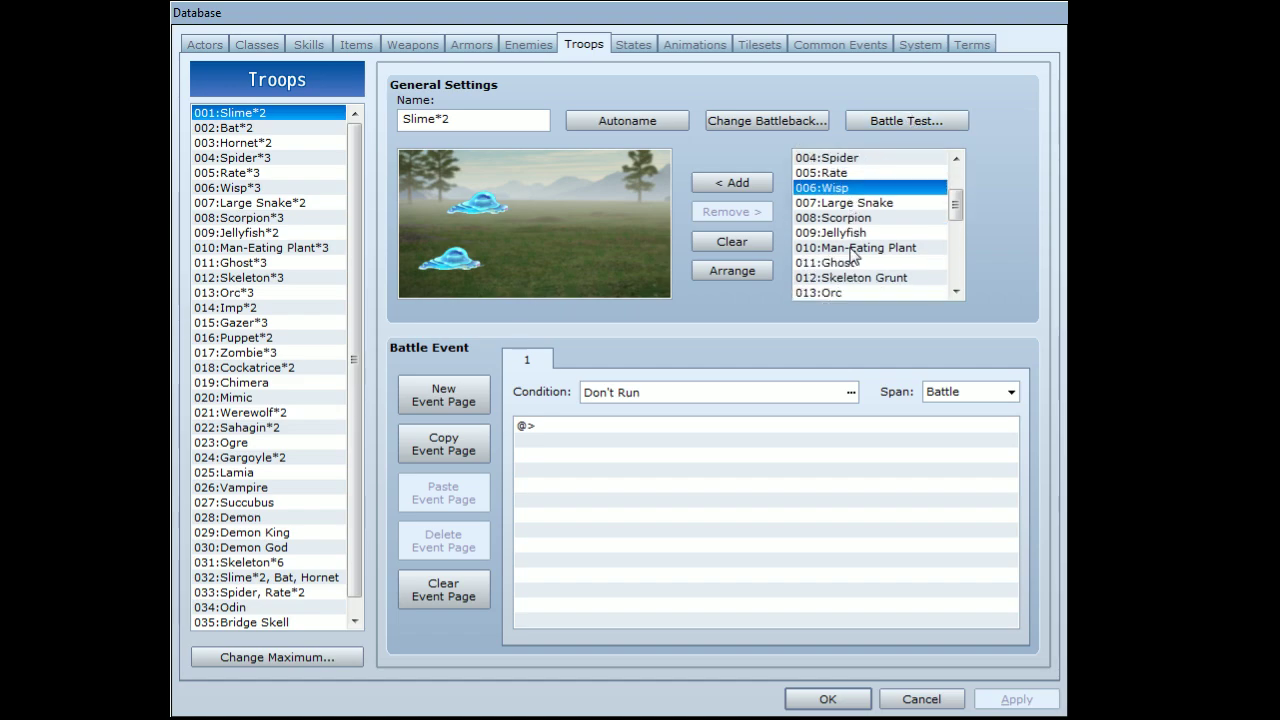
pyautogui.click(838, 204)
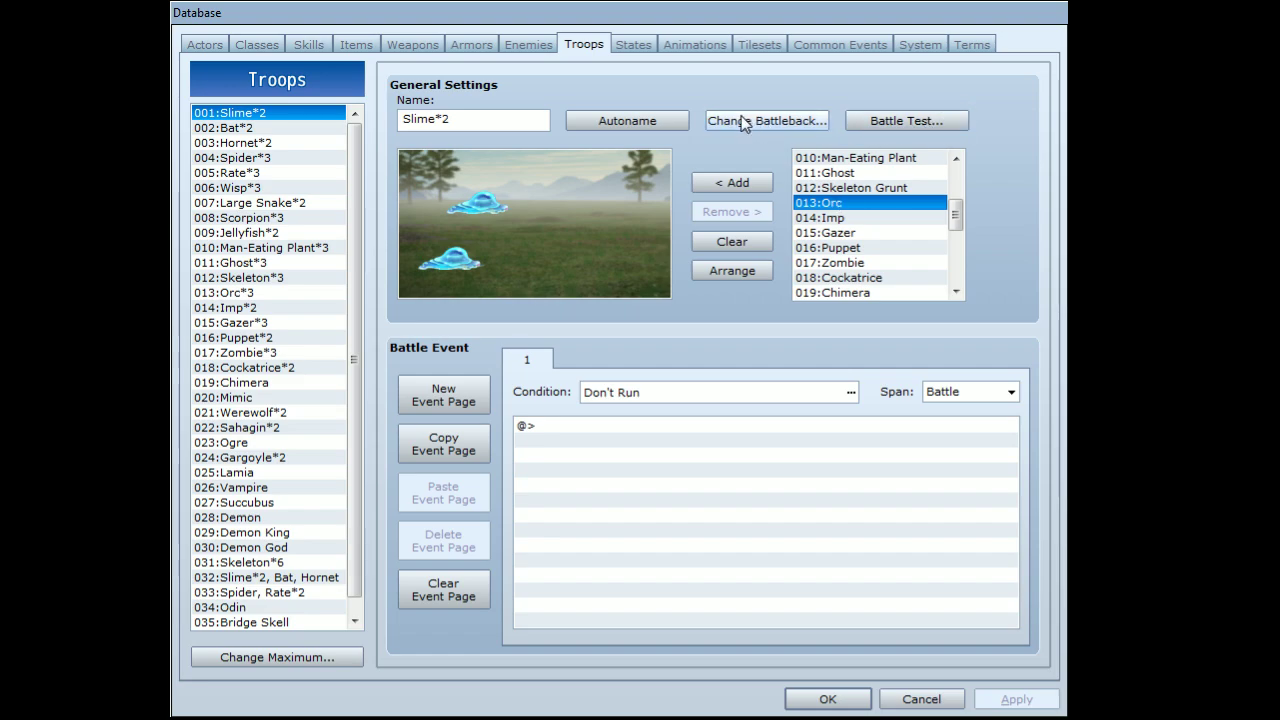
pyautogui.click(906, 121)
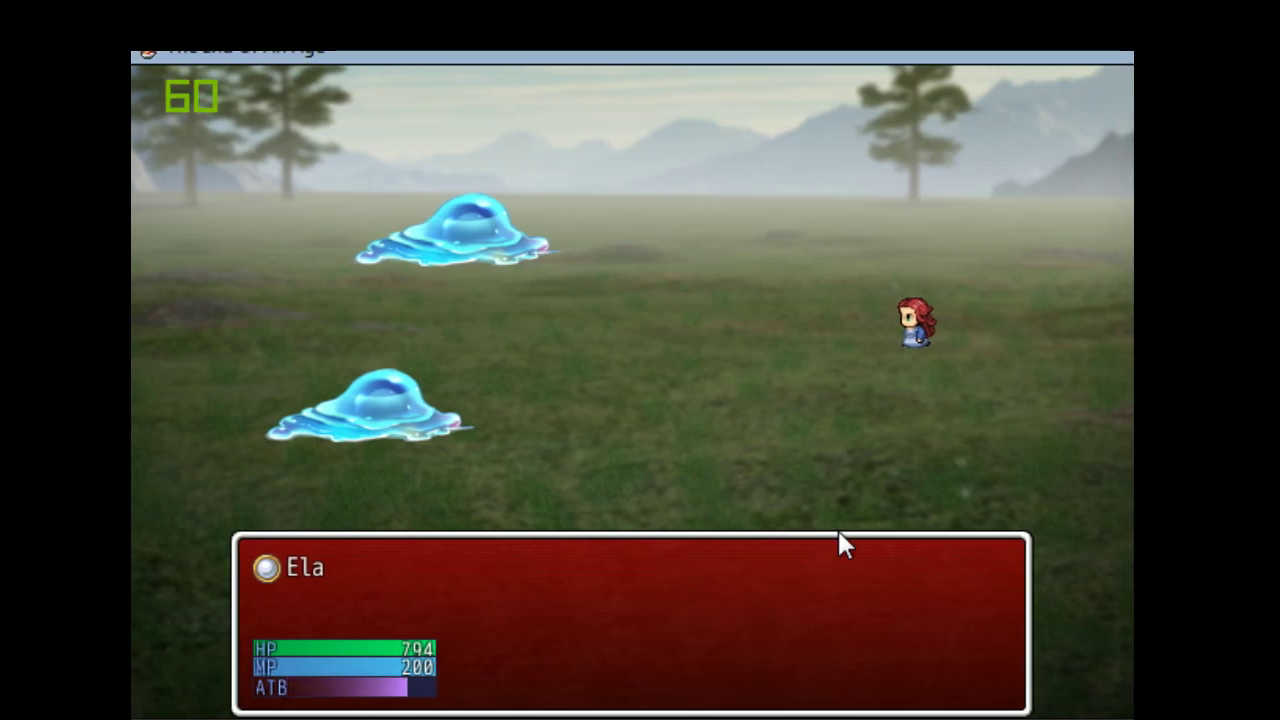
# Have Ela summon Odin against all foes in the battle test to view the animation in action.
pyautogui.press('Down')
pyautogui.press('Down')
pyautogui.press('Down')
pyautogui.press('Return')
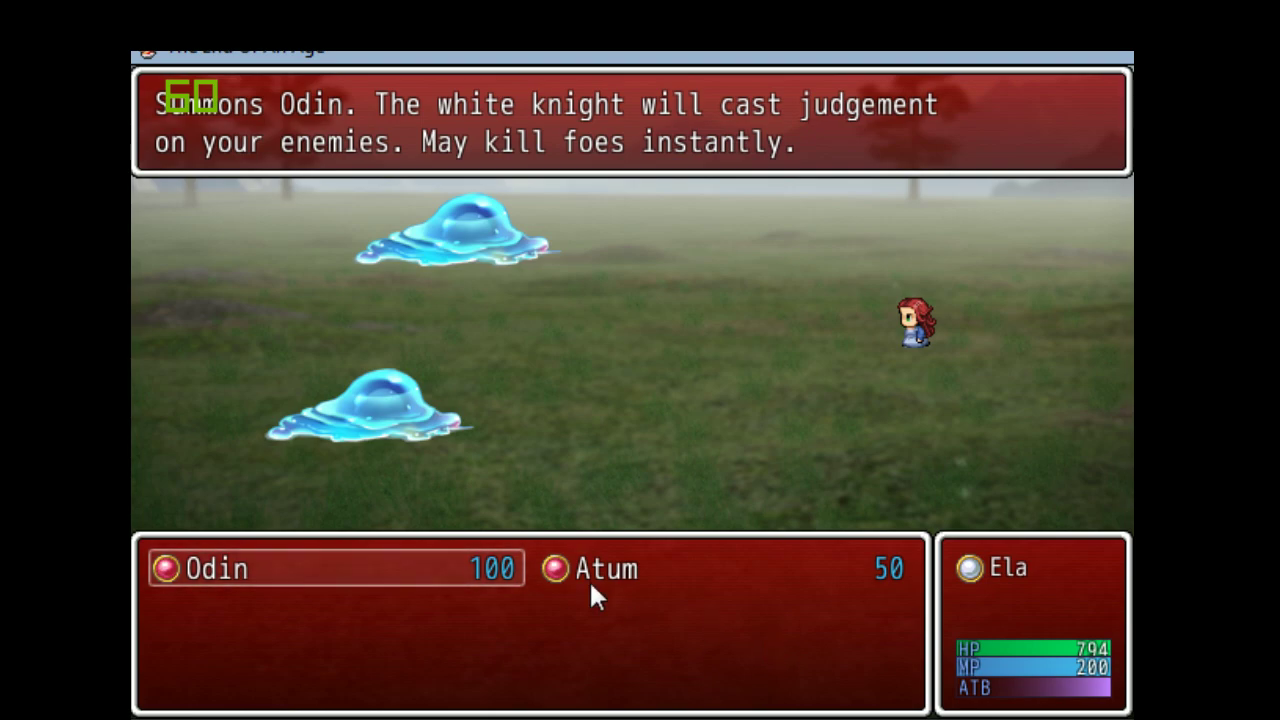
pyautogui.press('Return')
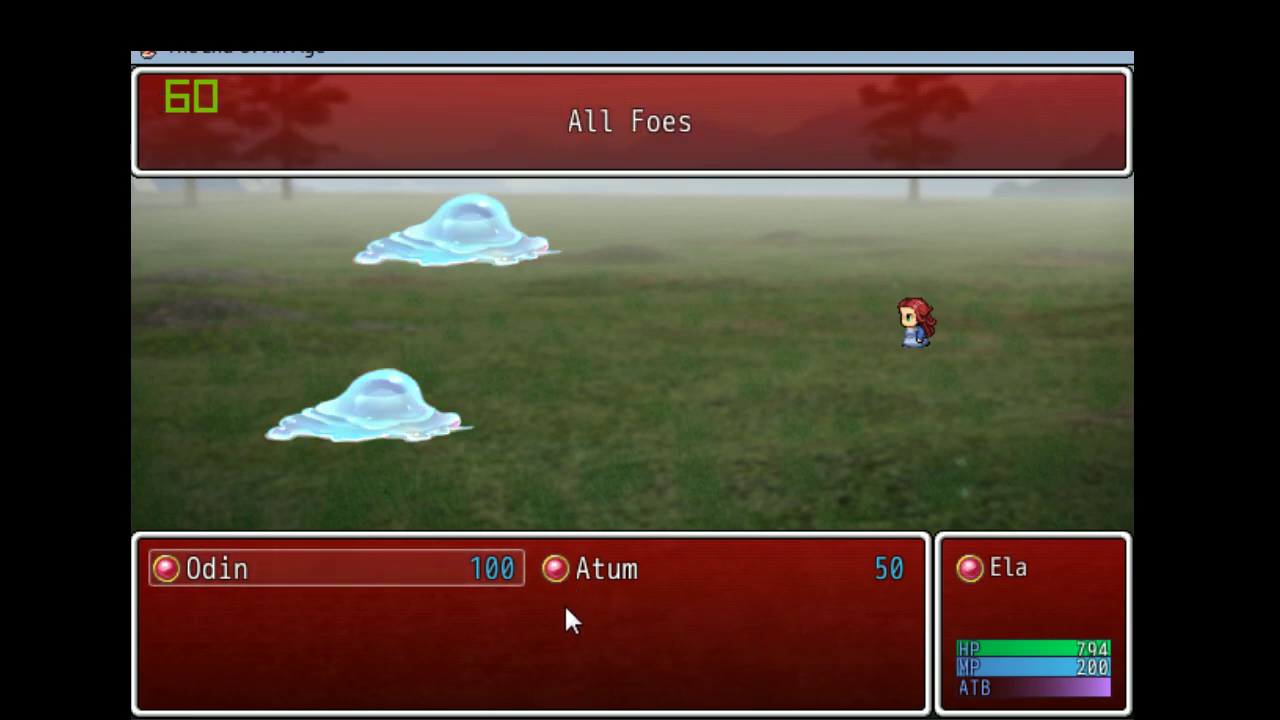
pyautogui.press('Return')
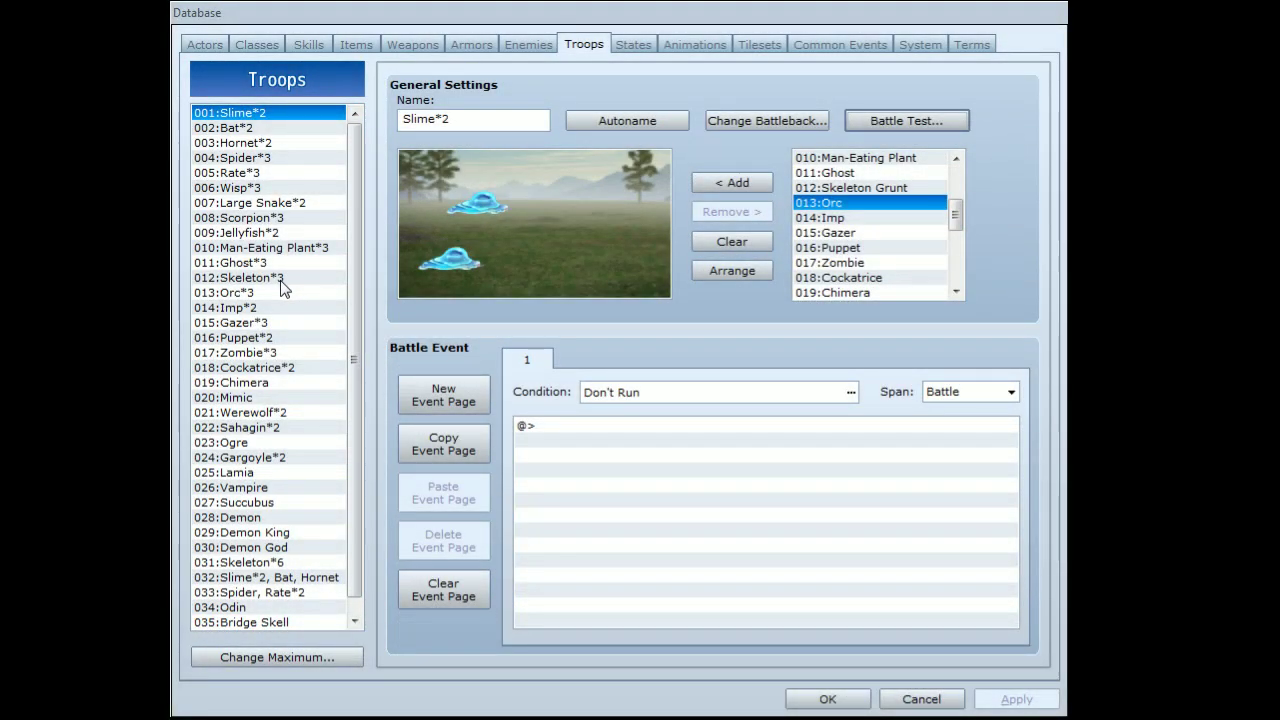
# Examine the troops between Succubus and Litch Battle #1, including the Skeleton*6 battle event.
pyautogui.scroll(-1, 340, 555)
pyautogui.click(286, 605)
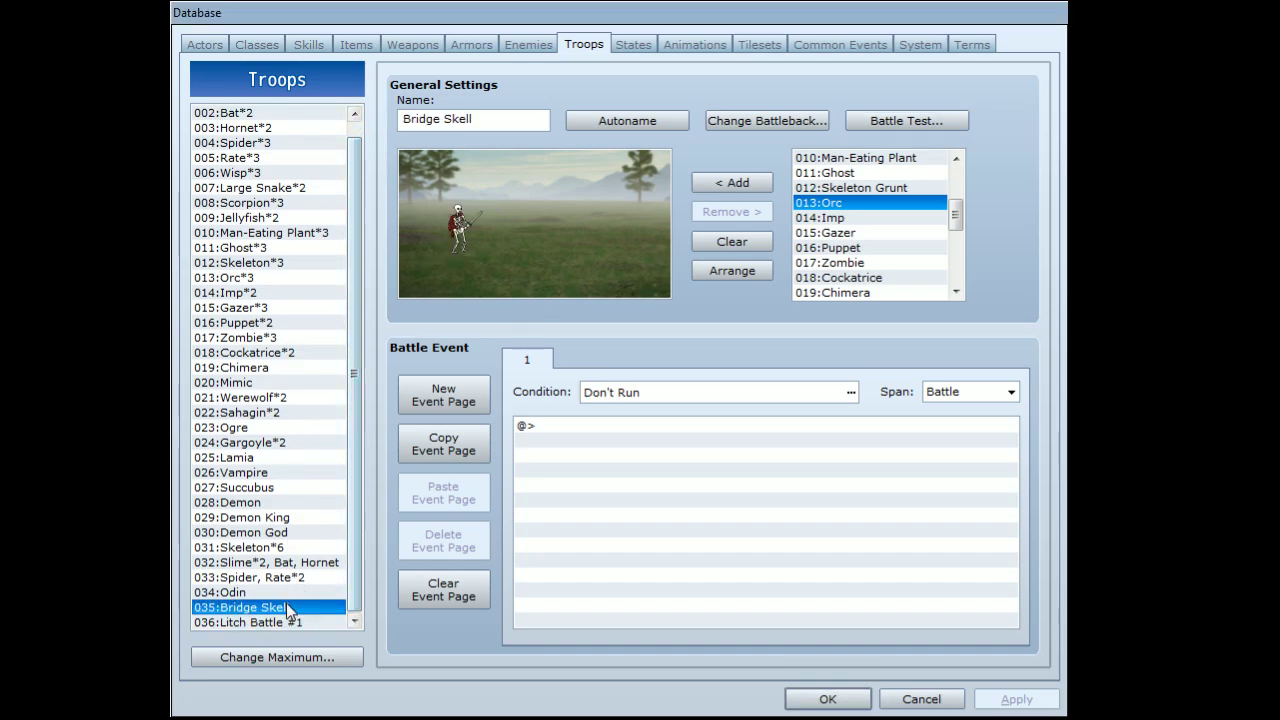
pyautogui.click(277, 622)
pyautogui.click(275, 577)
pyautogui.click(269, 548)
pyautogui.click(270, 606)
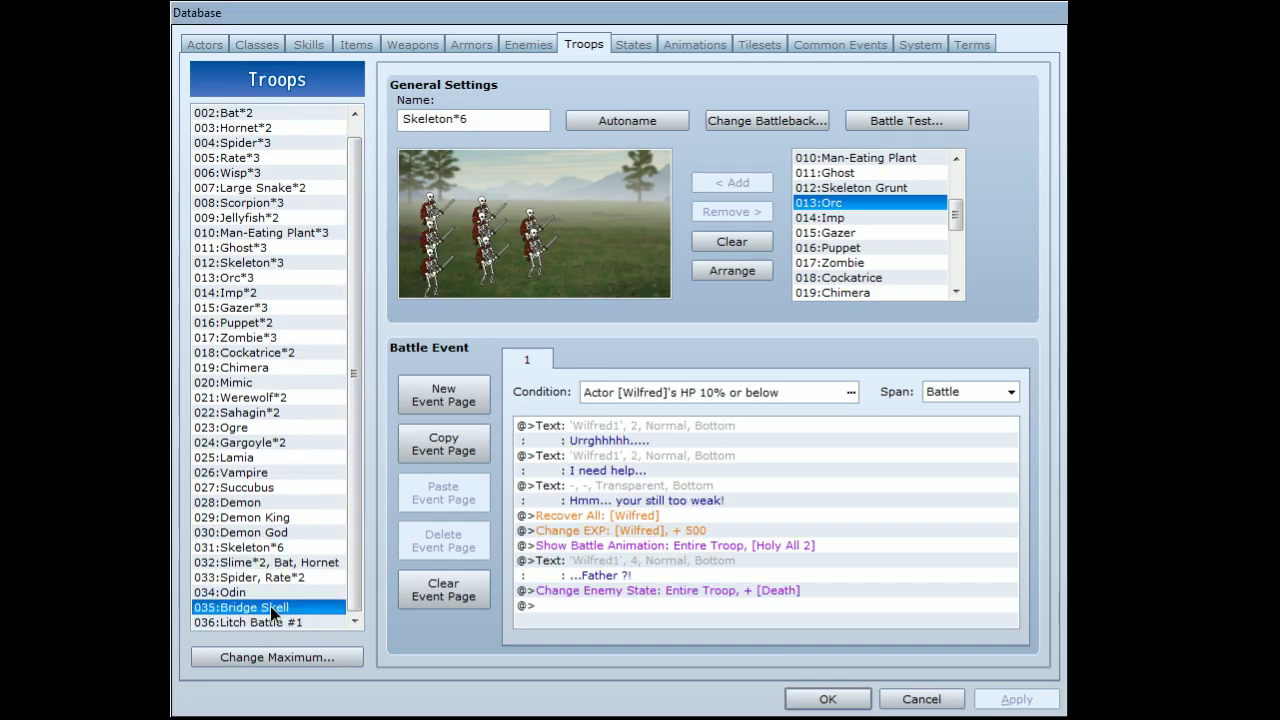
pyautogui.click(269, 622)
pyautogui.click(266, 577)
pyautogui.click(264, 562)
pyautogui.click(262, 548)
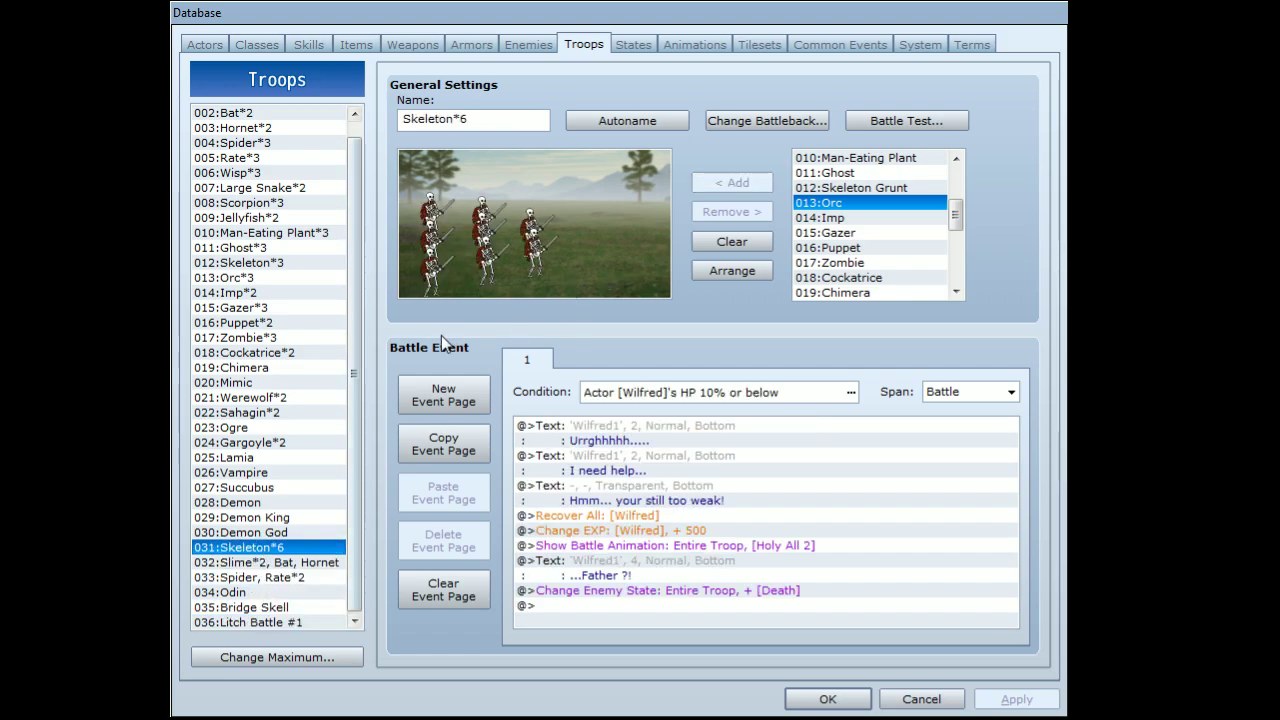
pyautogui.click(237, 533)
pyautogui.click(246, 518)
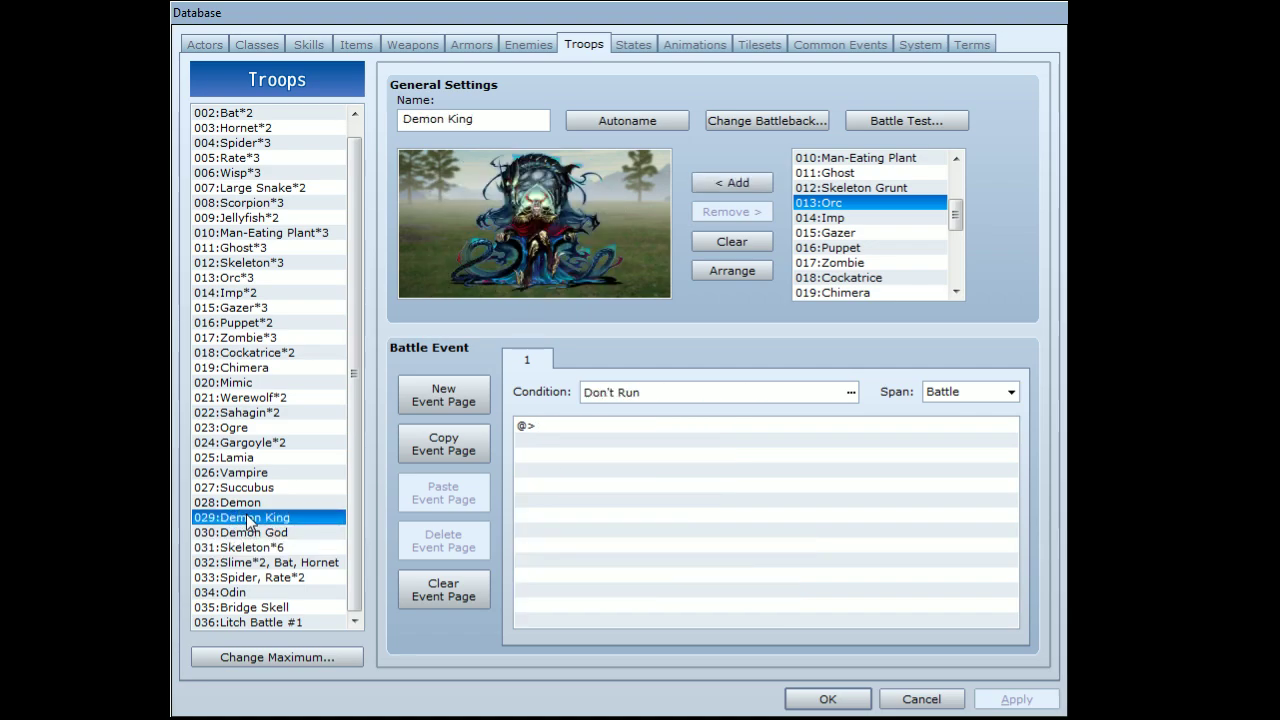
pyautogui.click(245, 488)
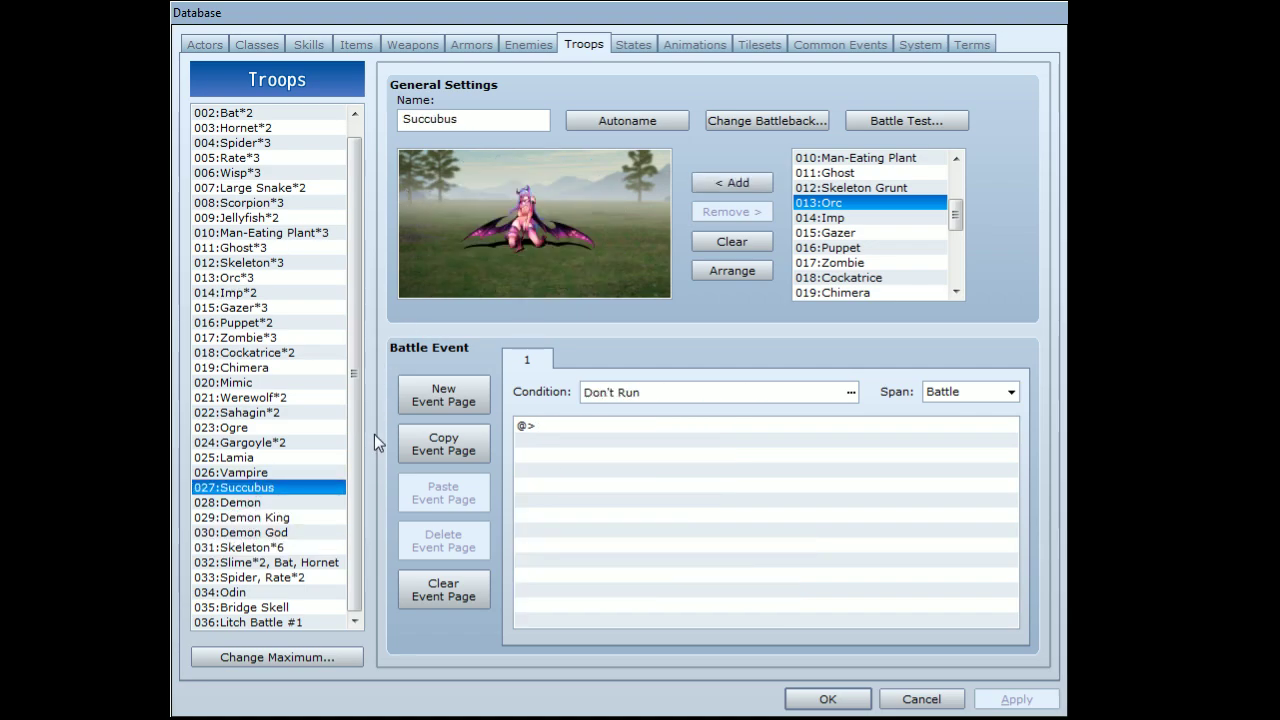
# Return to the Odin animation in the database and examine its opening frames from #001 through #023.
pyautogui.click(712, 44)
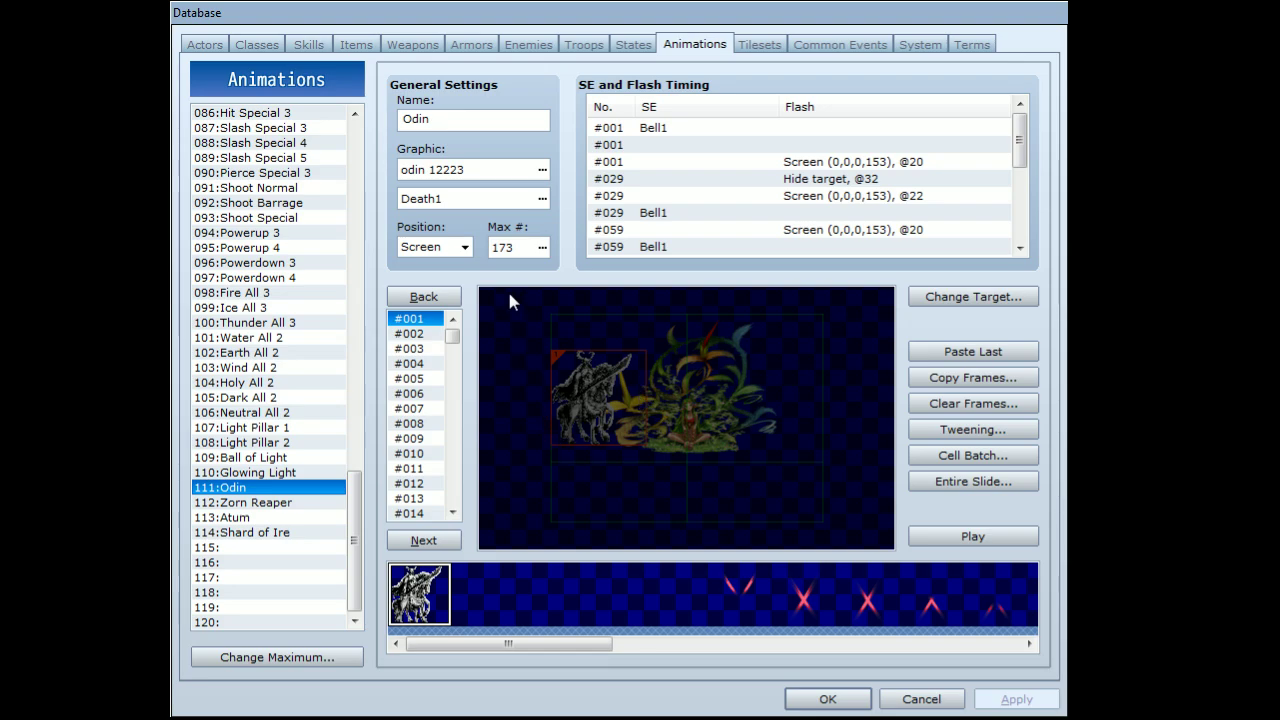
pyautogui.moveTo(454, 336)
pyautogui.mouseDown()
pyautogui.moveTo(462, 515)
pyautogui.moveTo(462, 336)
pyautogui.mouseUp()
pyautogui.click(418, 333)
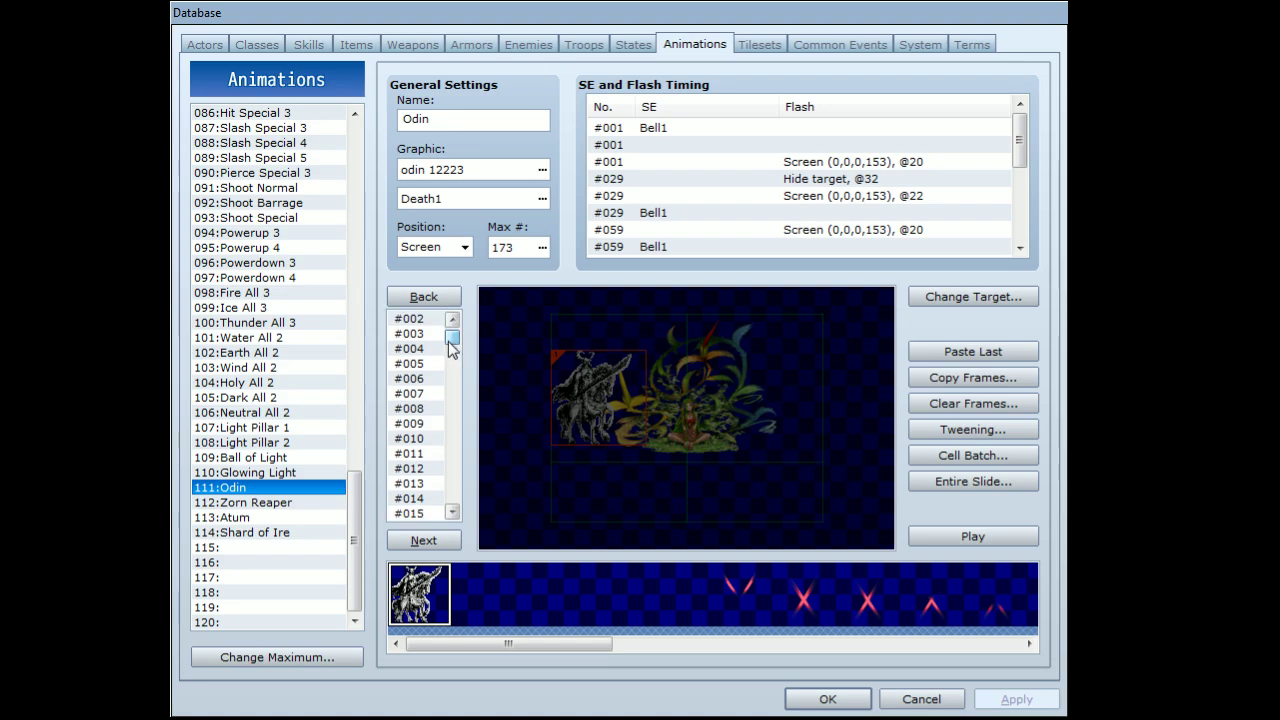
pyautogui.click(420, 334)
pyautogui.click(431, 379)
pyautogui.click(423, 423)
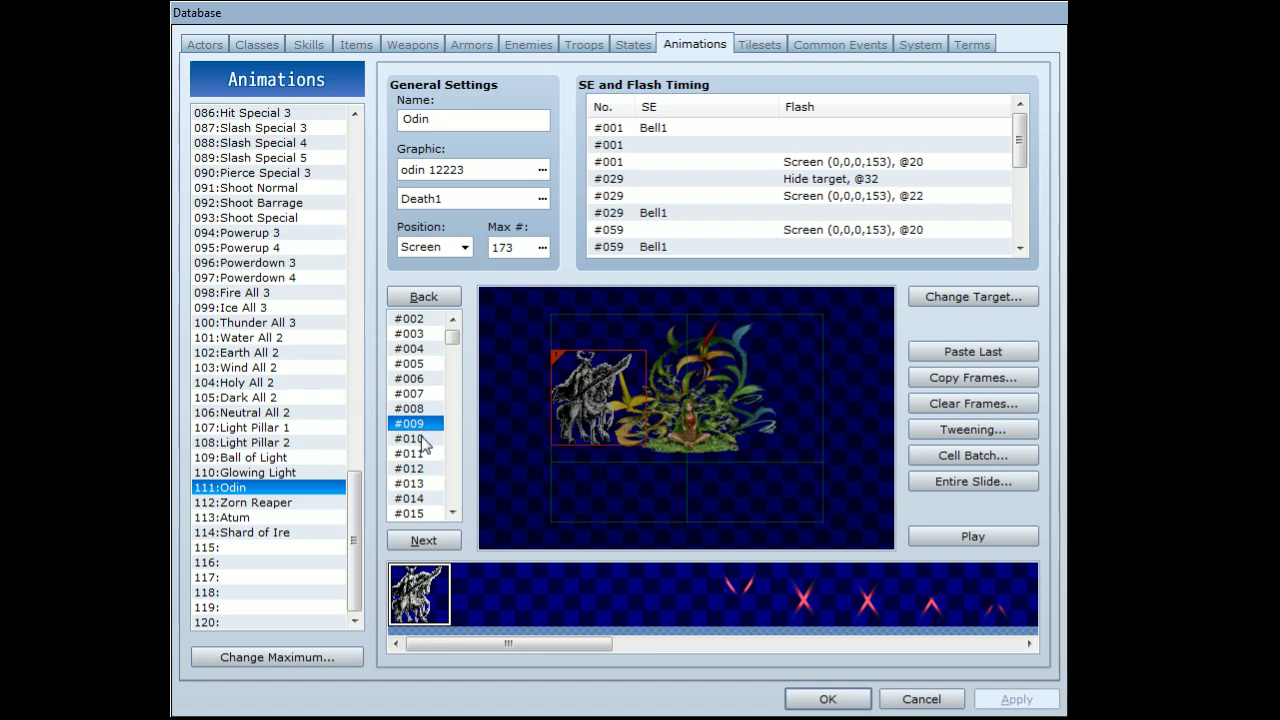
pyautogui.click(420, 453)
pyautogui.scroll(-1, 420, 492)
pyautogui.click(418, 494)
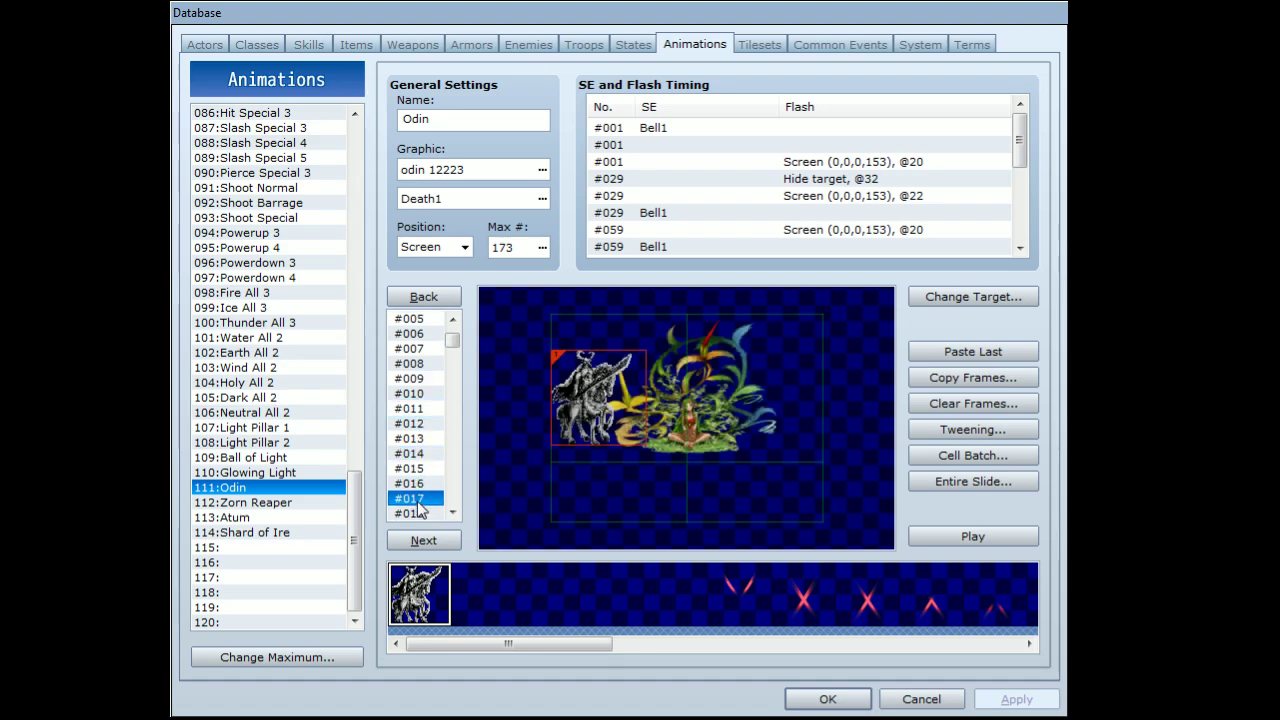
pyautogui.click(416, 500)
pyautogui.scroll(-2, 411, 497)
pyautogui.click(414, 469)
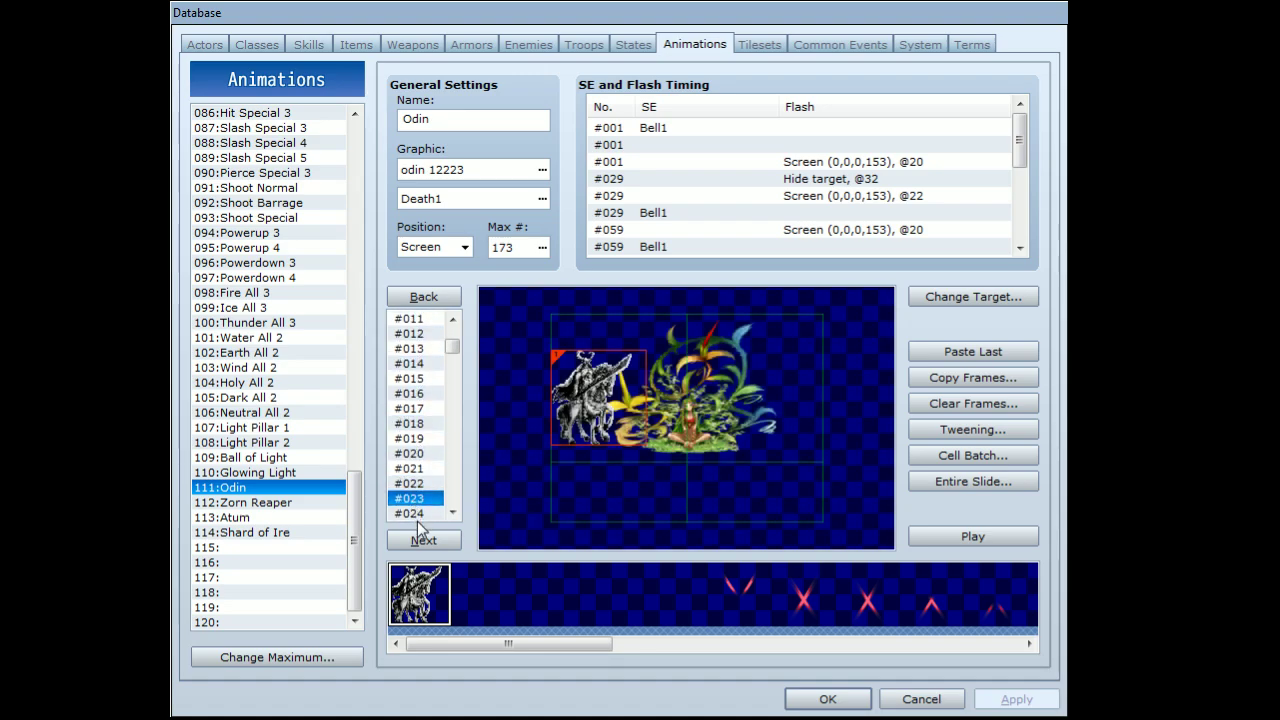
# Examine the Odin animation's second rider position across frames #027 through #032.
pyautogui.click(423, 540)
pyautogui.click(423, 540)
pyautogui.click(415, 424)
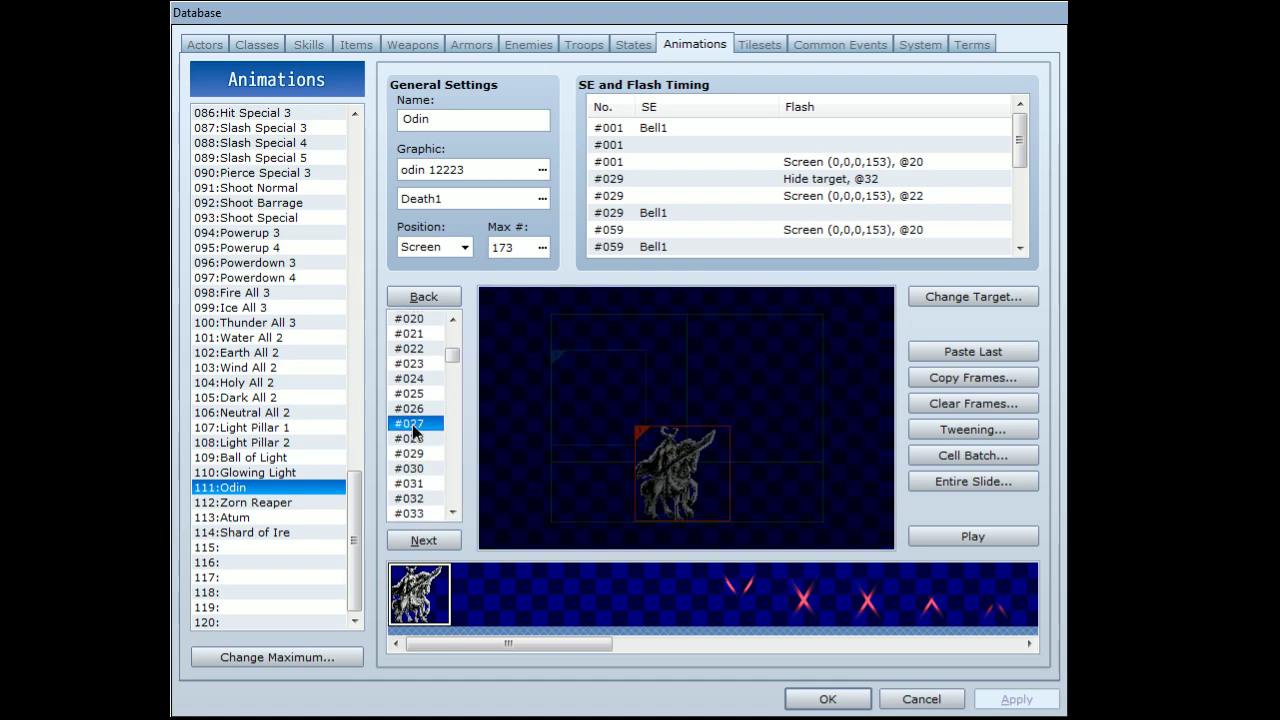
pyautogui.click(418, 440)
pyautogui.click(420, 455)
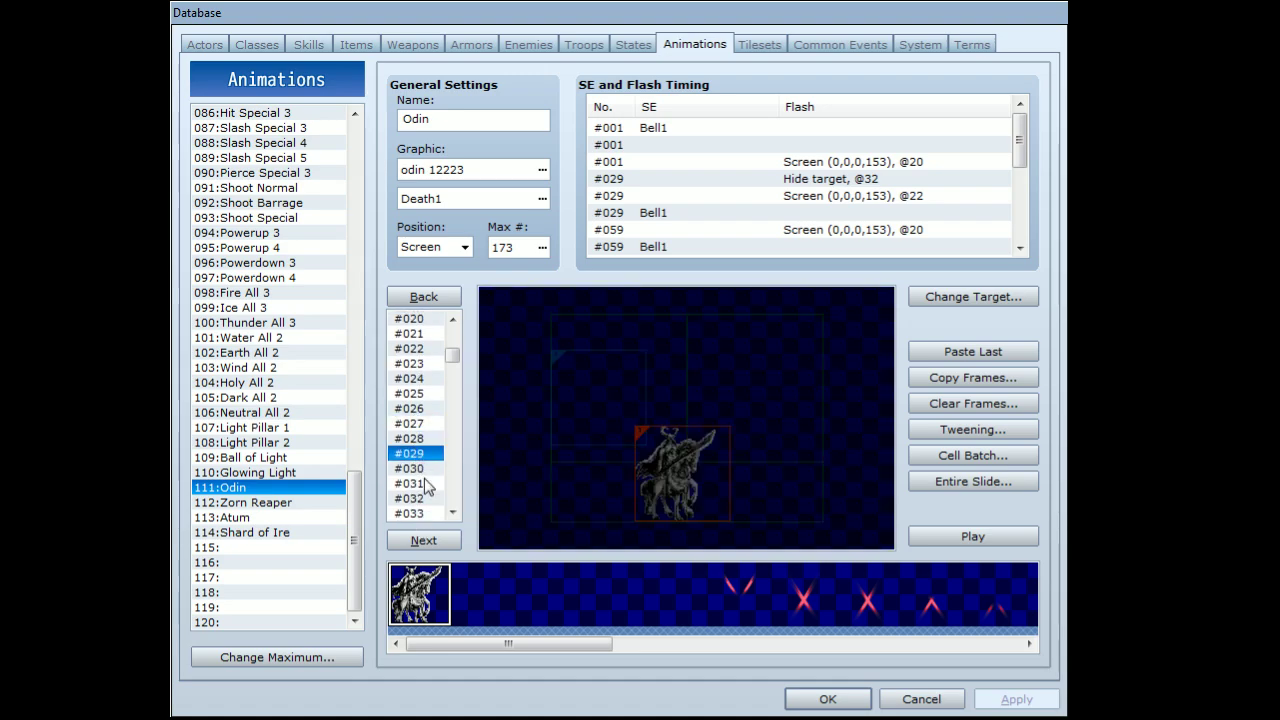
pyautogui.press('Down')
pyautogui.press('Down')
pyautogui.press('Down')
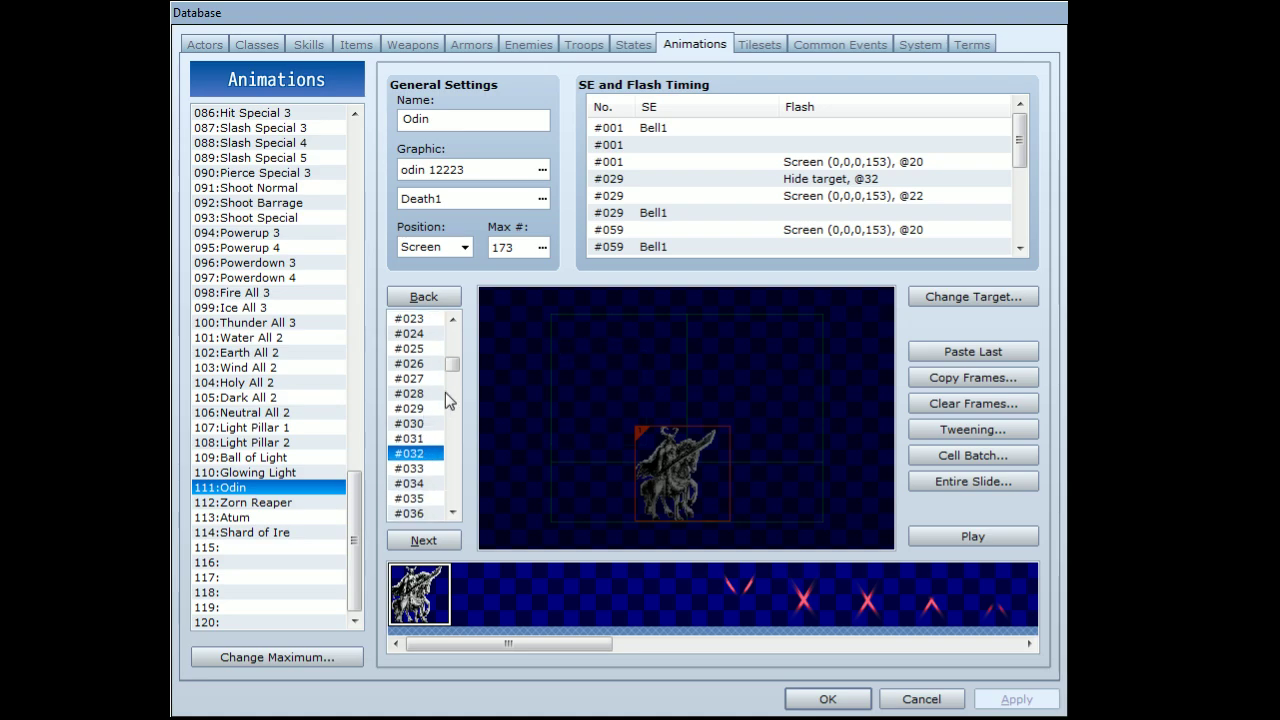
# Skip ahead through the Odin animation's middle frames and view frame #085.
pyautogui.scroll(-2, 445, 392)
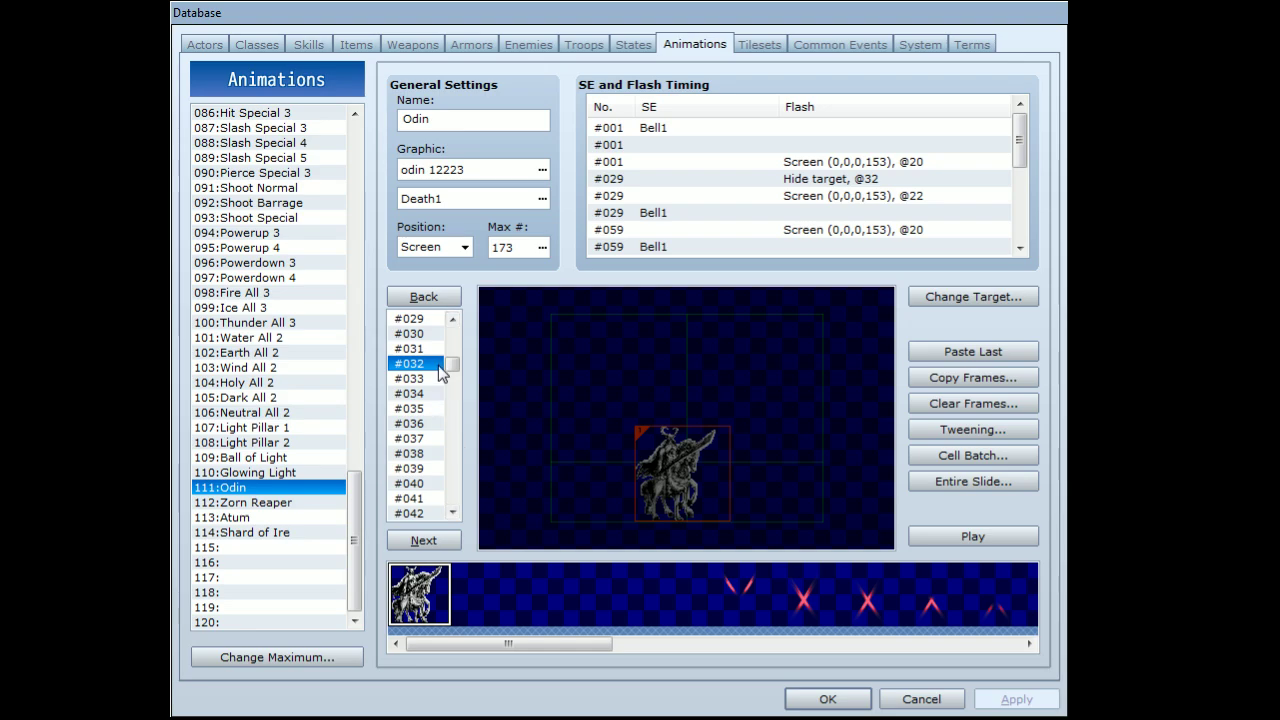
pyautogui.moveTo(458, 374); pyautogui.dragTo(452, 408)
pyautogui.click(430, 424)
pyautogui.click(430, 458)
pyautogui.click(430, 513)
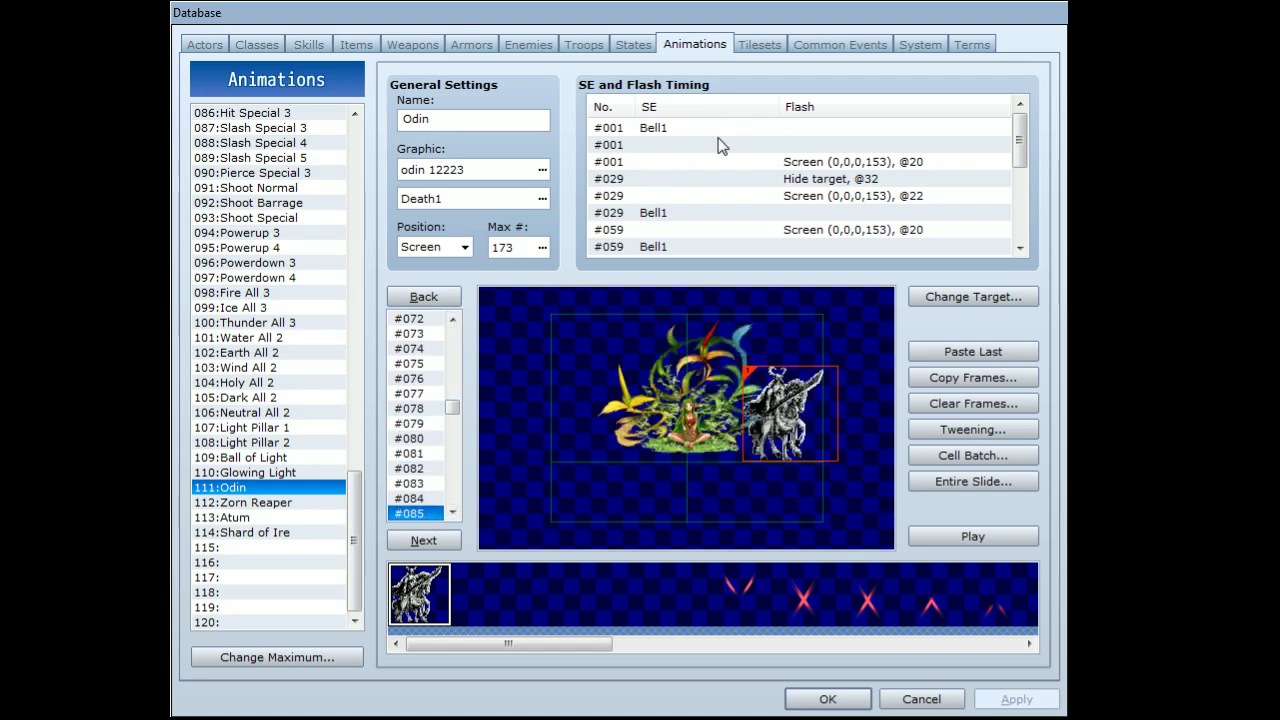
# Review the sound effect, screen flash and hide-target timing entries for frames #001 and #029.
pyautogui.moveTo(1022, 128)
pyautogui.mouseDown()
pyautogui.moveTo(1023, 218)
pyautogui.moveTo(1014, 131)
pyautogui.mouseUp()
pyautogui.click(892, 130)
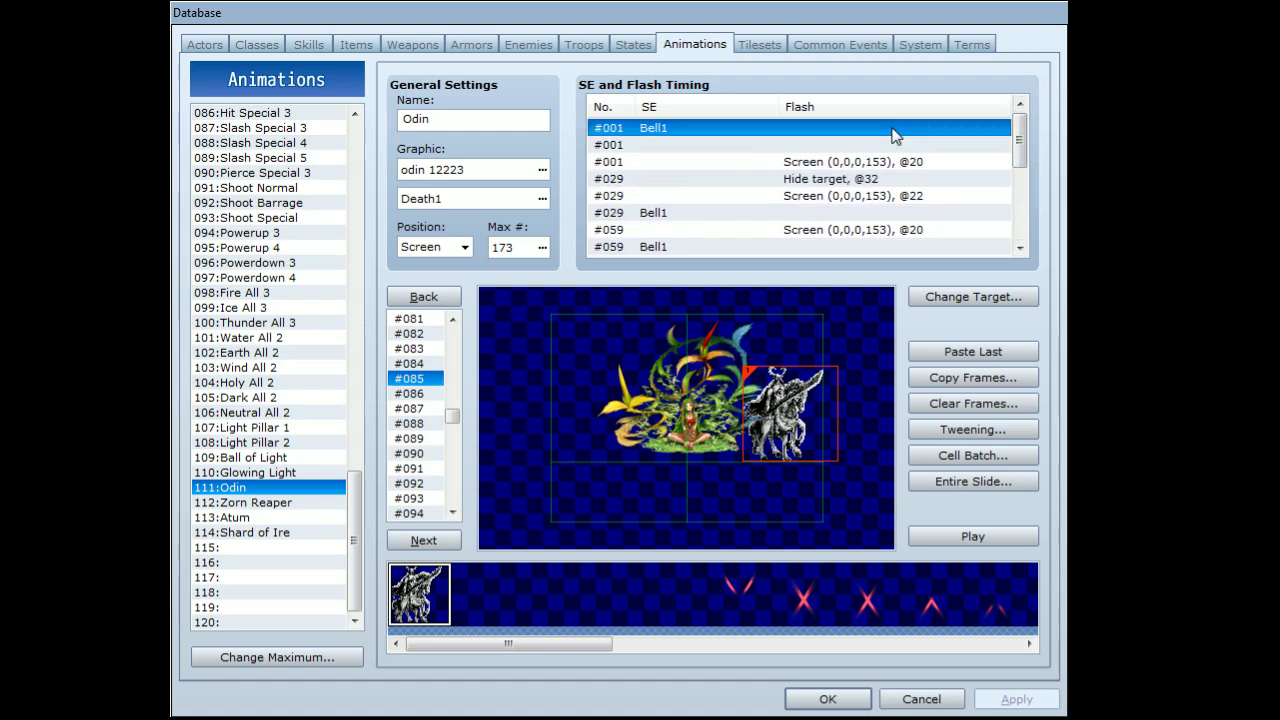
pyautogui.click(686, 145)
pyautogui.click(687, 163)
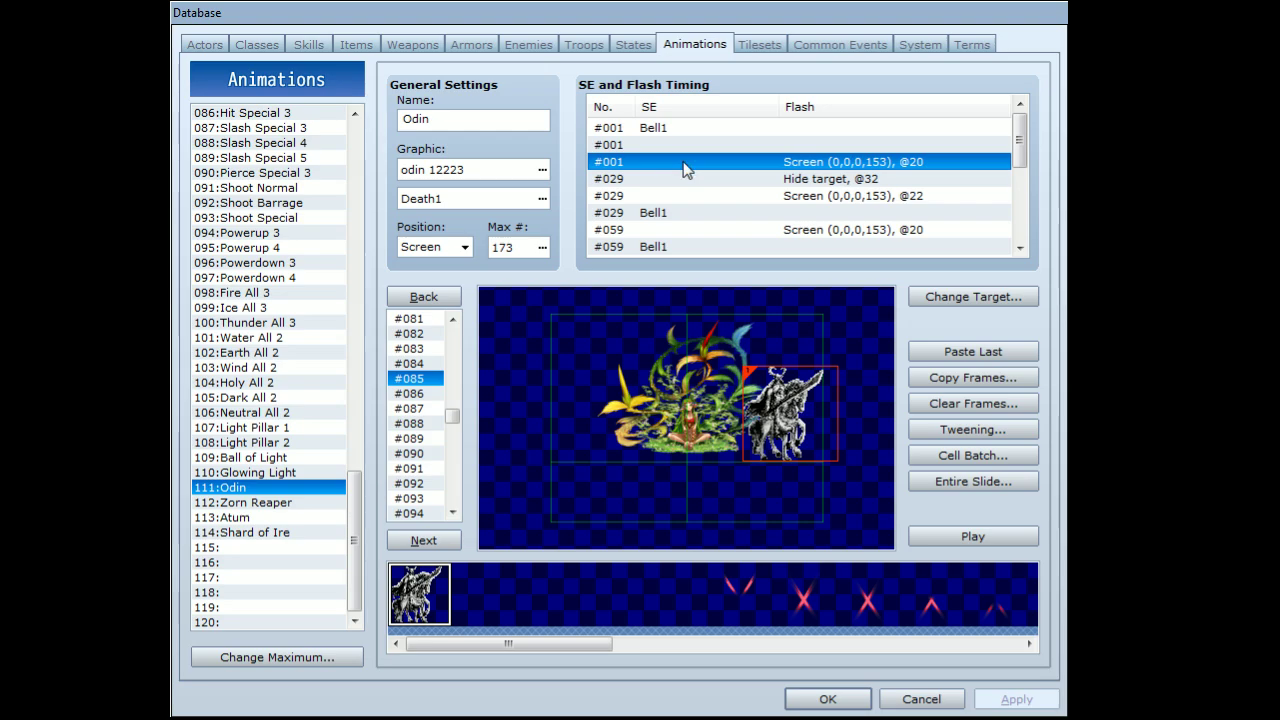
pyautogui.click(661, 180)
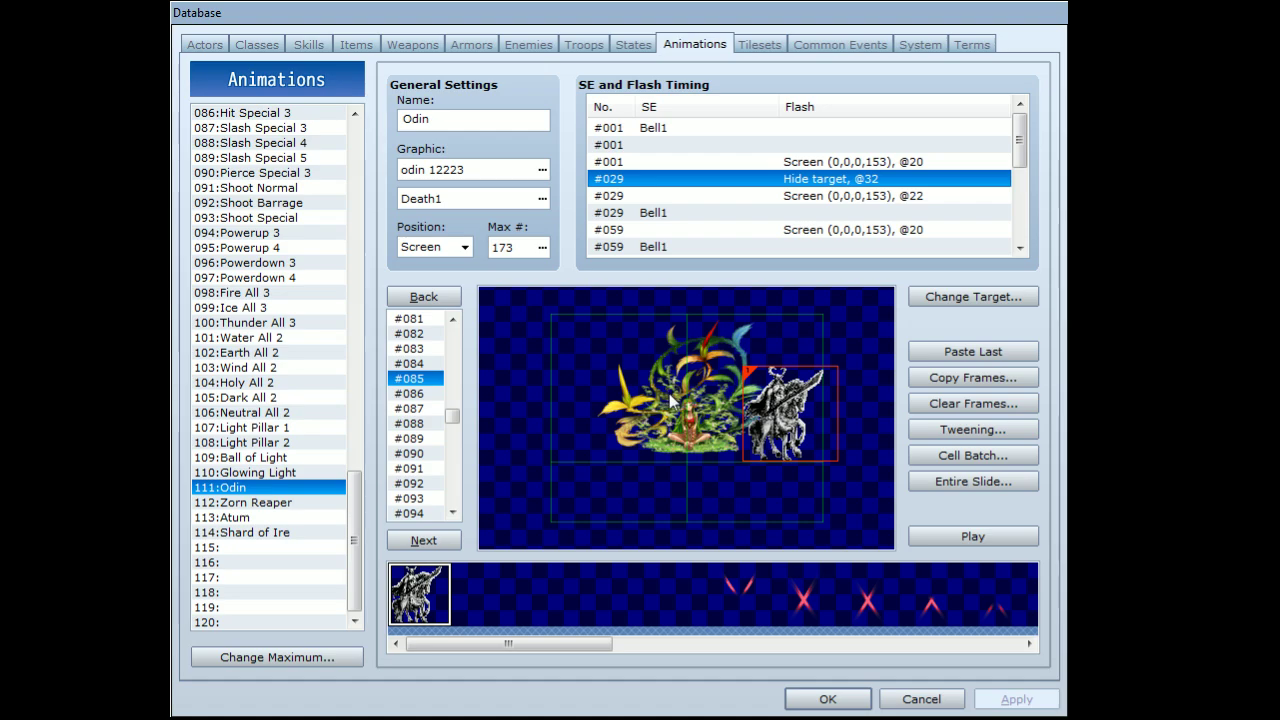
pyautogui.click(719, 213)
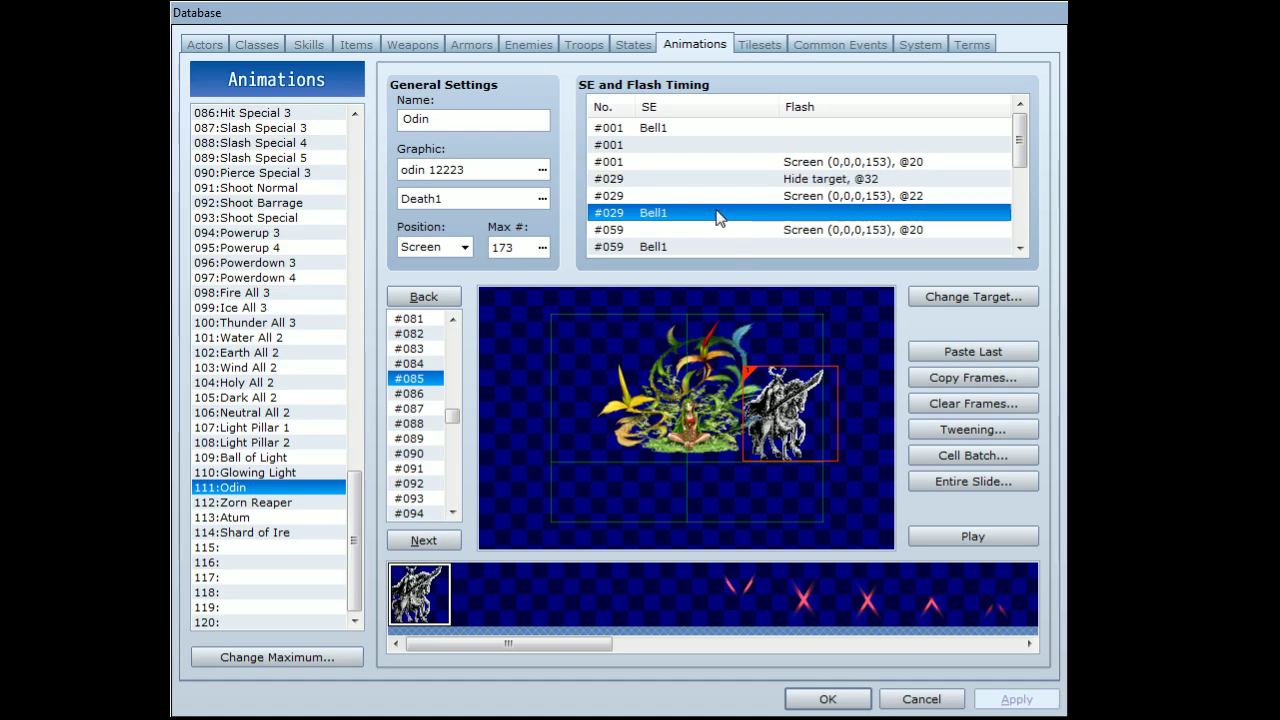
pyautogui.click(768, 196)
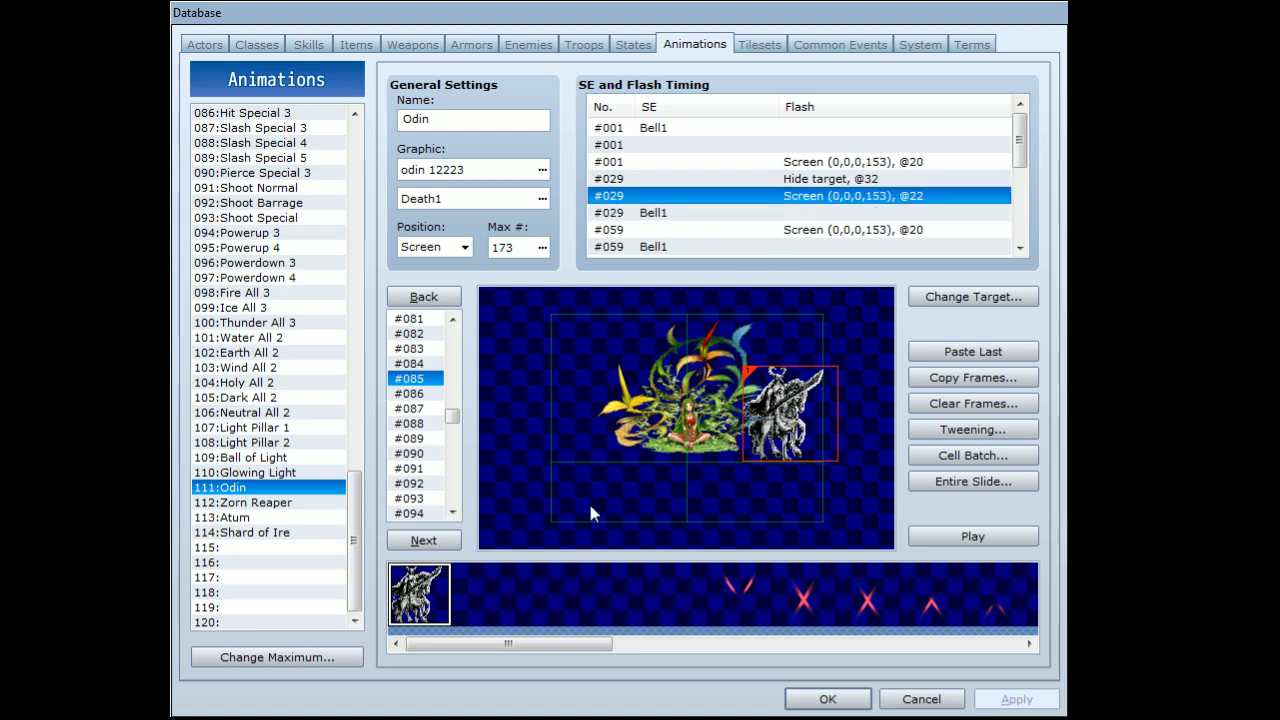
# View frames #029 and #059 and compare them with their Bell1 and screen flash timing entries.
pyautogui.moveTo(453, 412); pyautogui.dragTo(453, 362)
pyautogui.click(410, 363)
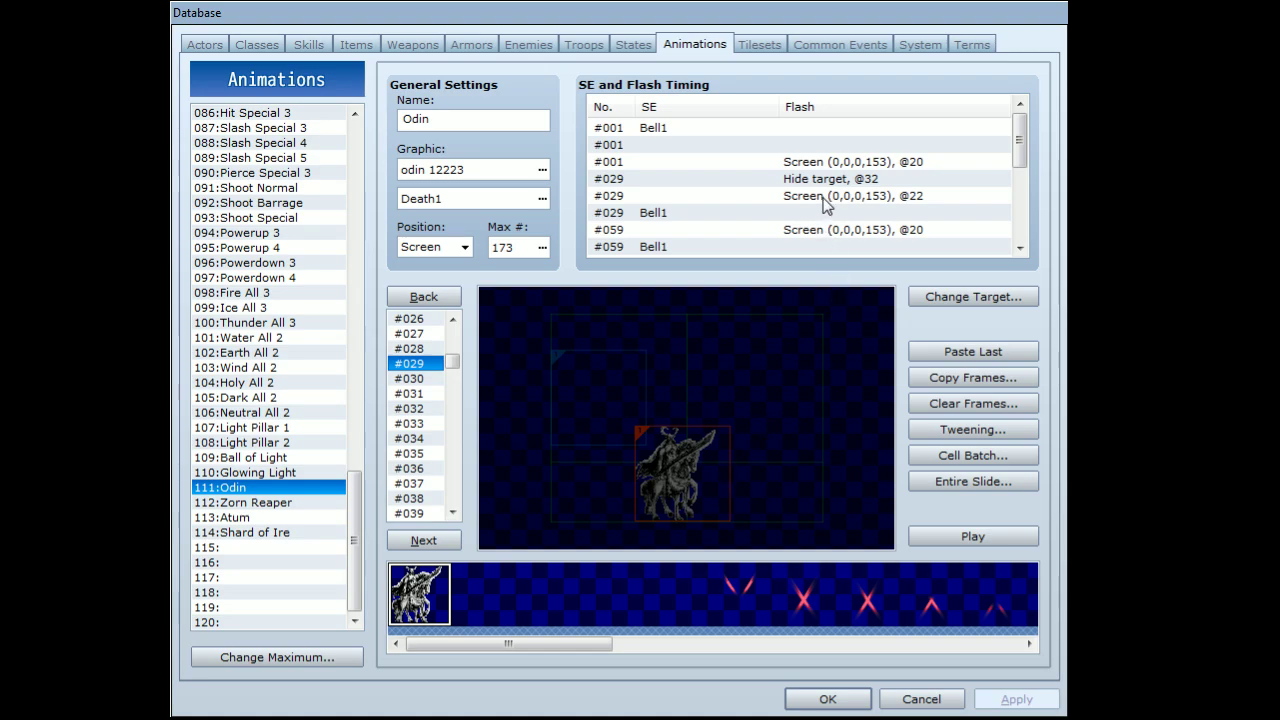
pyautogui.moveTo(1015, 145); pyautogui.dragTo(1019, 166)
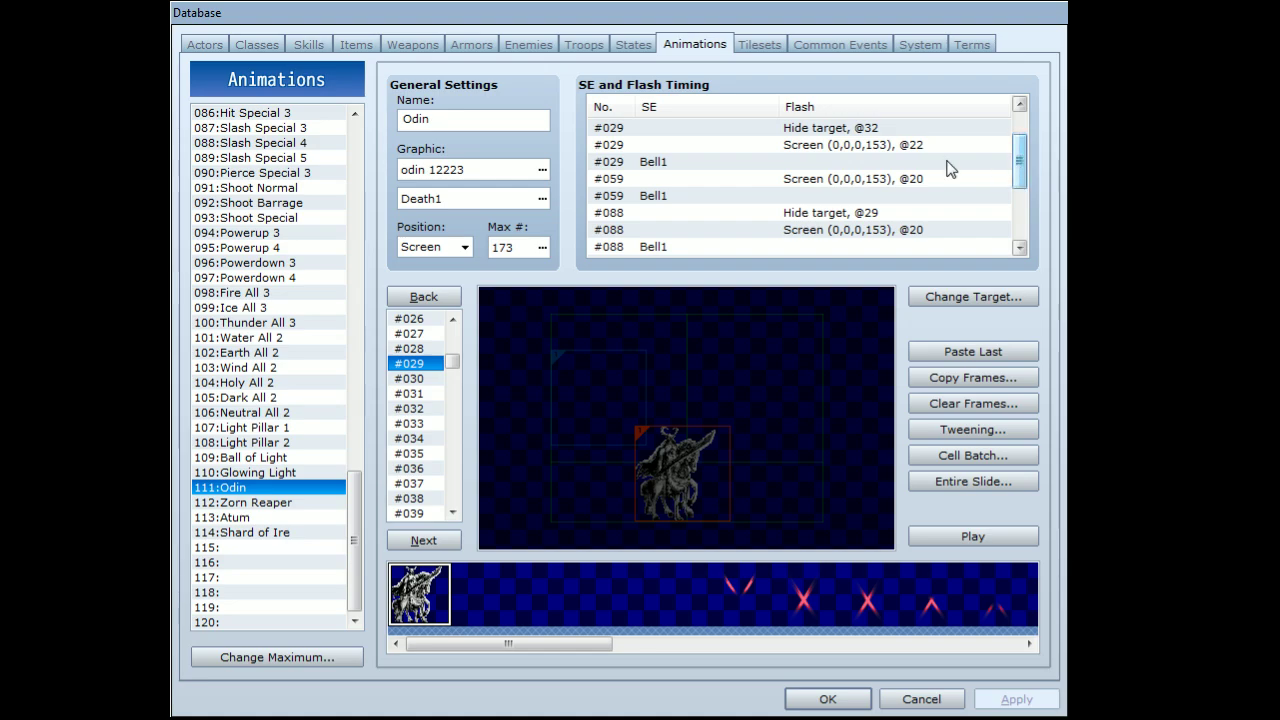
pyautogui.click(716, 185)
pyautogui.click(693, 195)
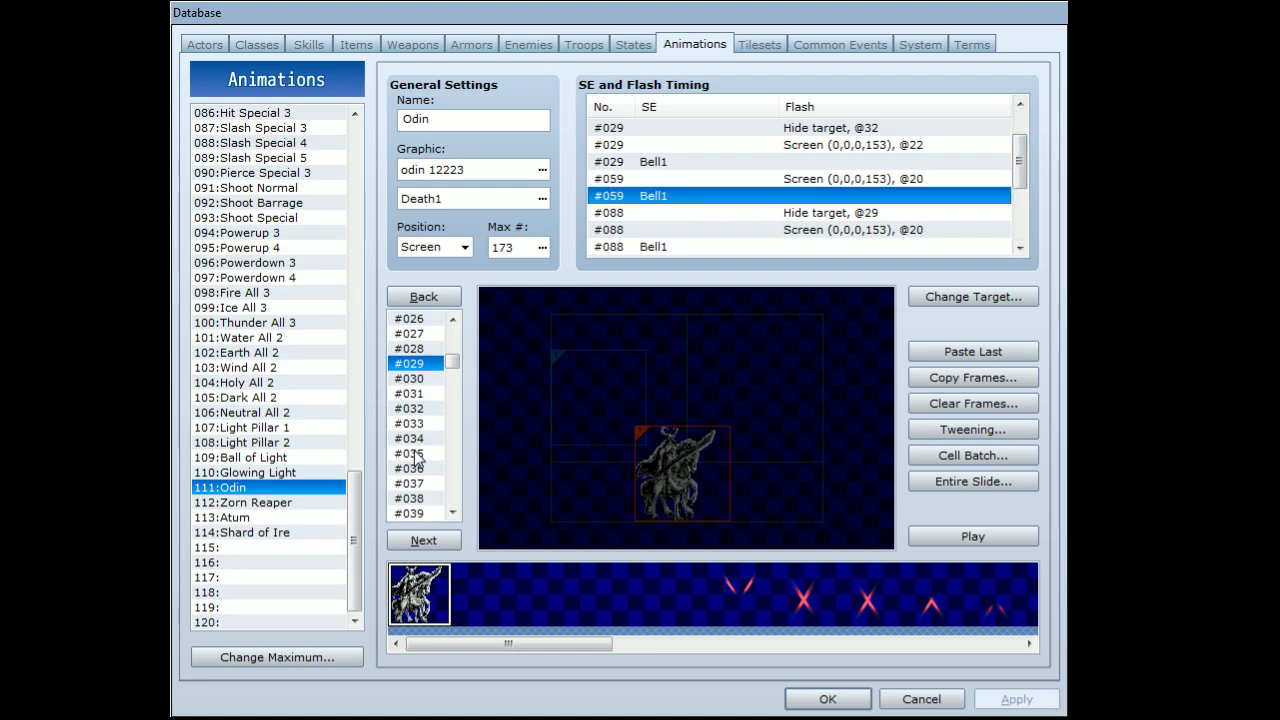
pyautogui.click(455, 392)
pyautogui.click(455, 392)
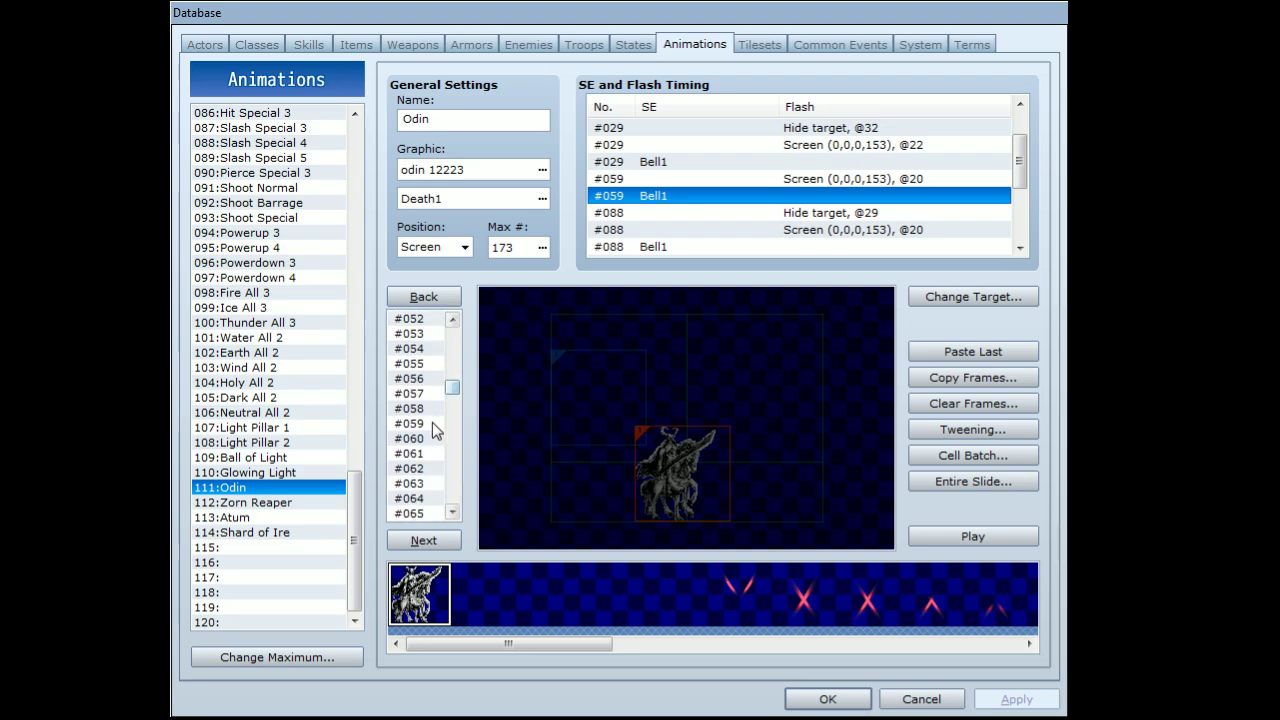
pyautogui.click(410, 423)
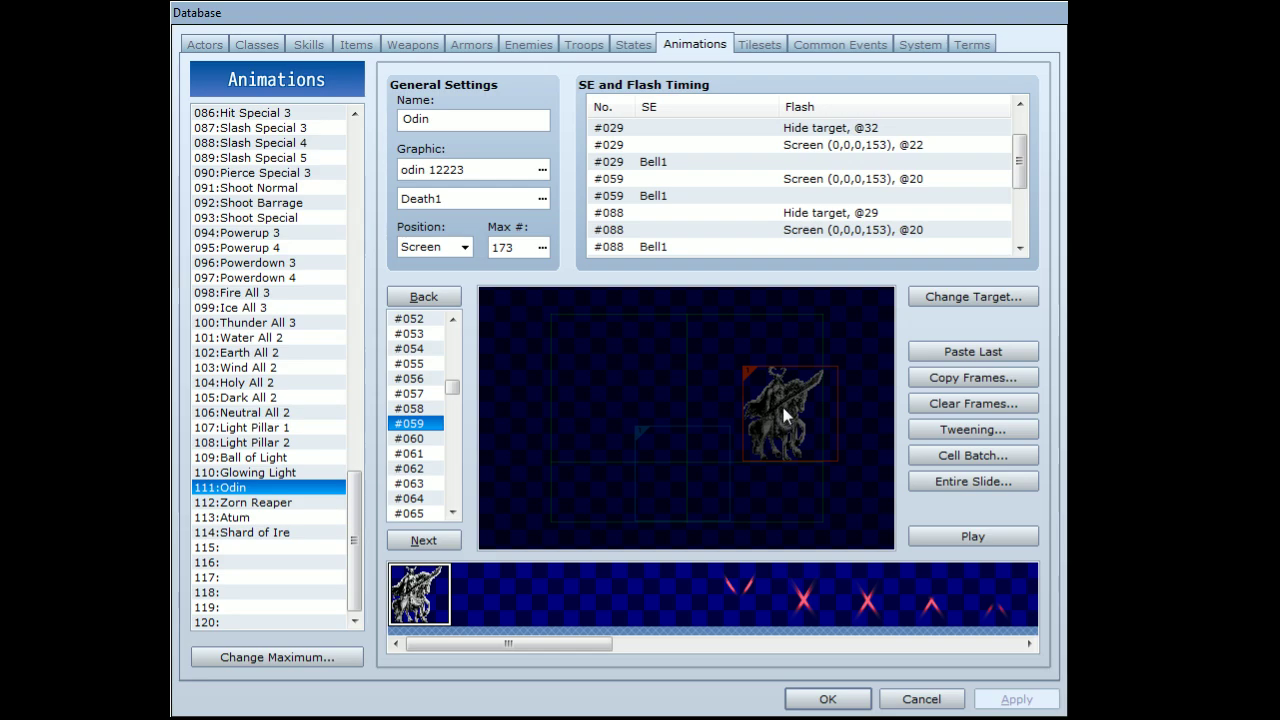
# Select the hide-target timing entry for frame #088 and view that frame's rider position.
pyautogui.click(681, 198)
pyautogui.click(681, 214)
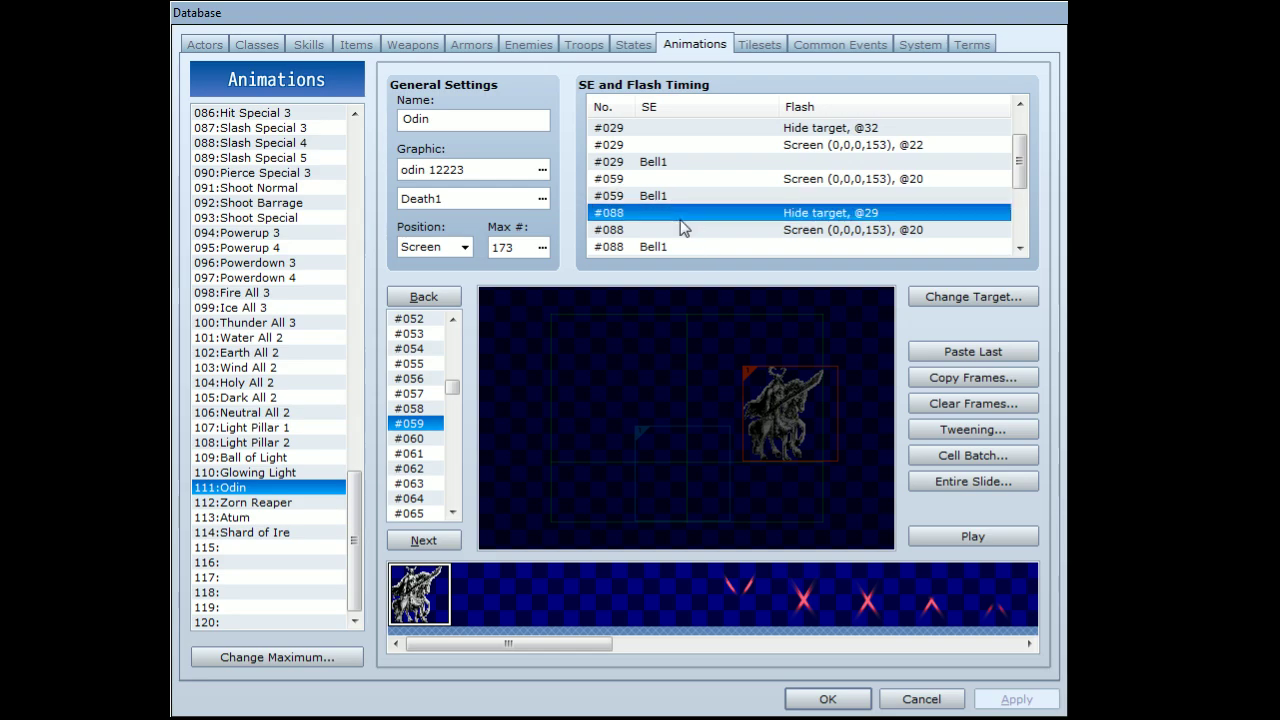
pyautogui.moveTo(457, 386); pyautogui.dragTo(466, 413)
pyautogui.click(429, 468)
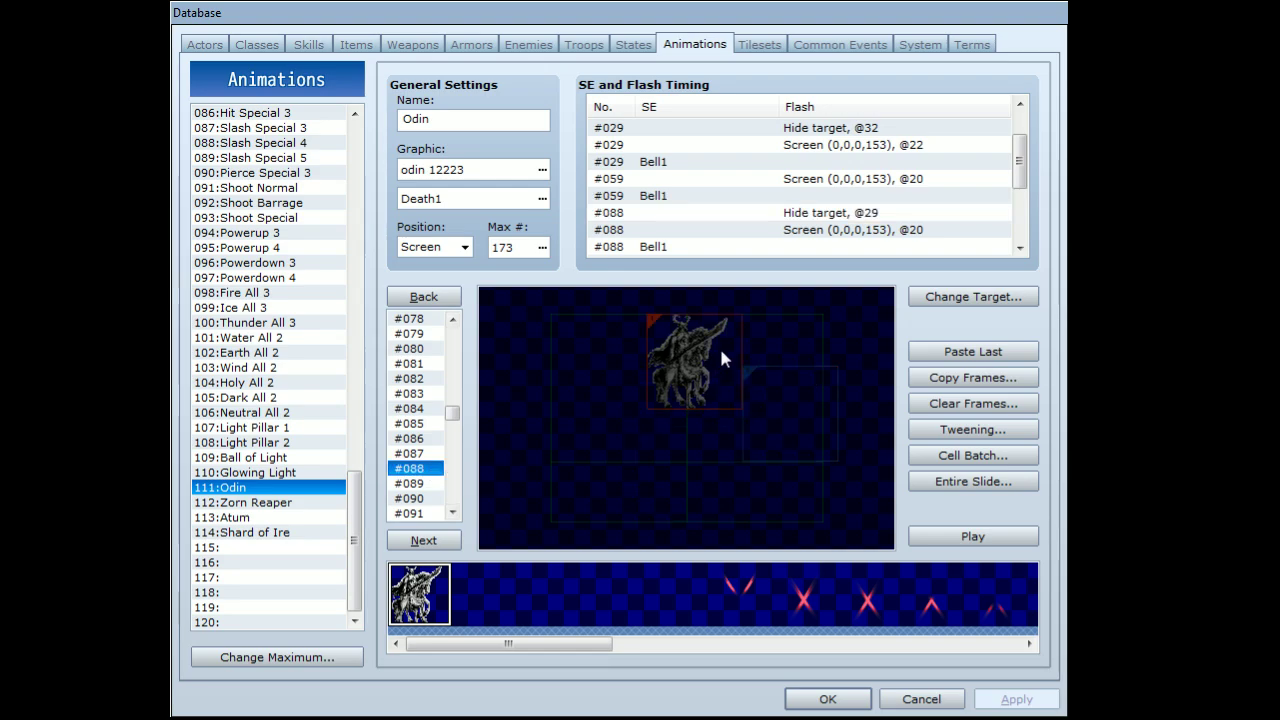
# Review the Bell1 and screen flash timing entries for frame #117, including the preceding #088 Bell1, and view frame #117.
pyautogui.moveTo(1021, 164); pyautogui.dragTo(1015, 203)
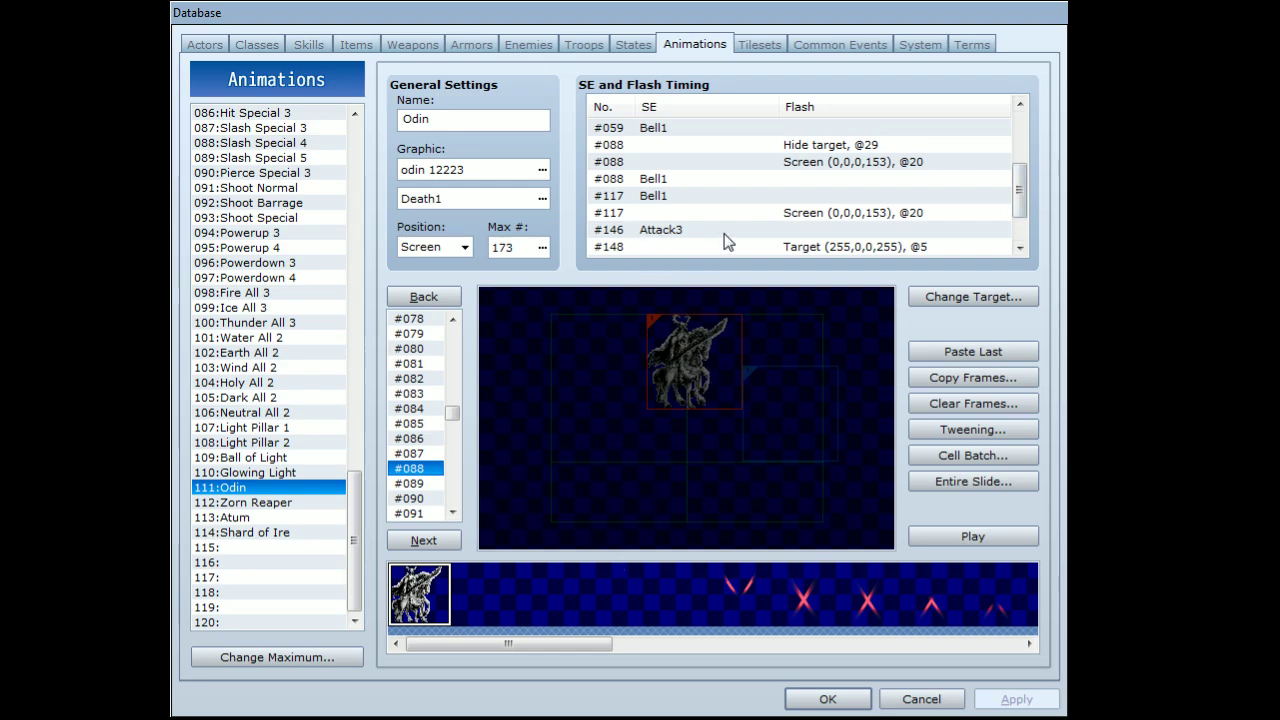
pyautogui.click(677, 180)
pyautogui.click(674, 213)
pyautogui.click(671, 198)
pyautogui.click(676, 212)
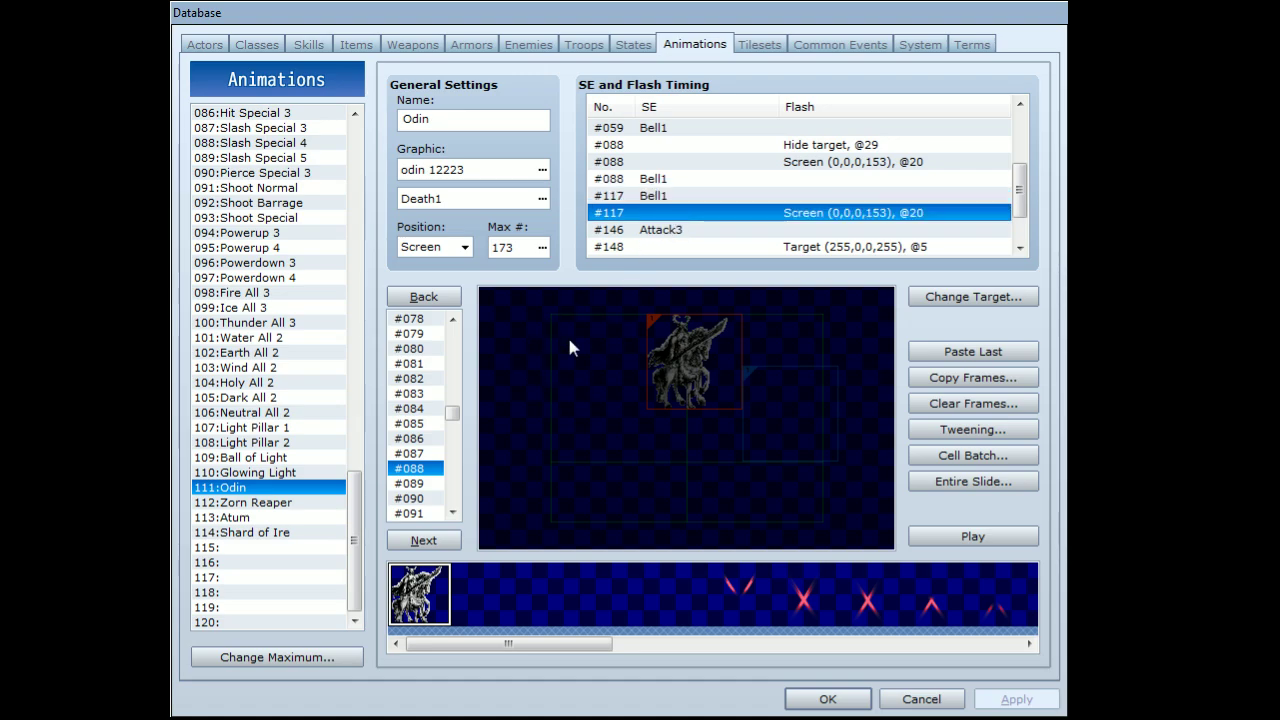
pyautogui.moveTo(452, 414); pyautogui.dragTo(445, 446)
pyautogui.click(433, 455)
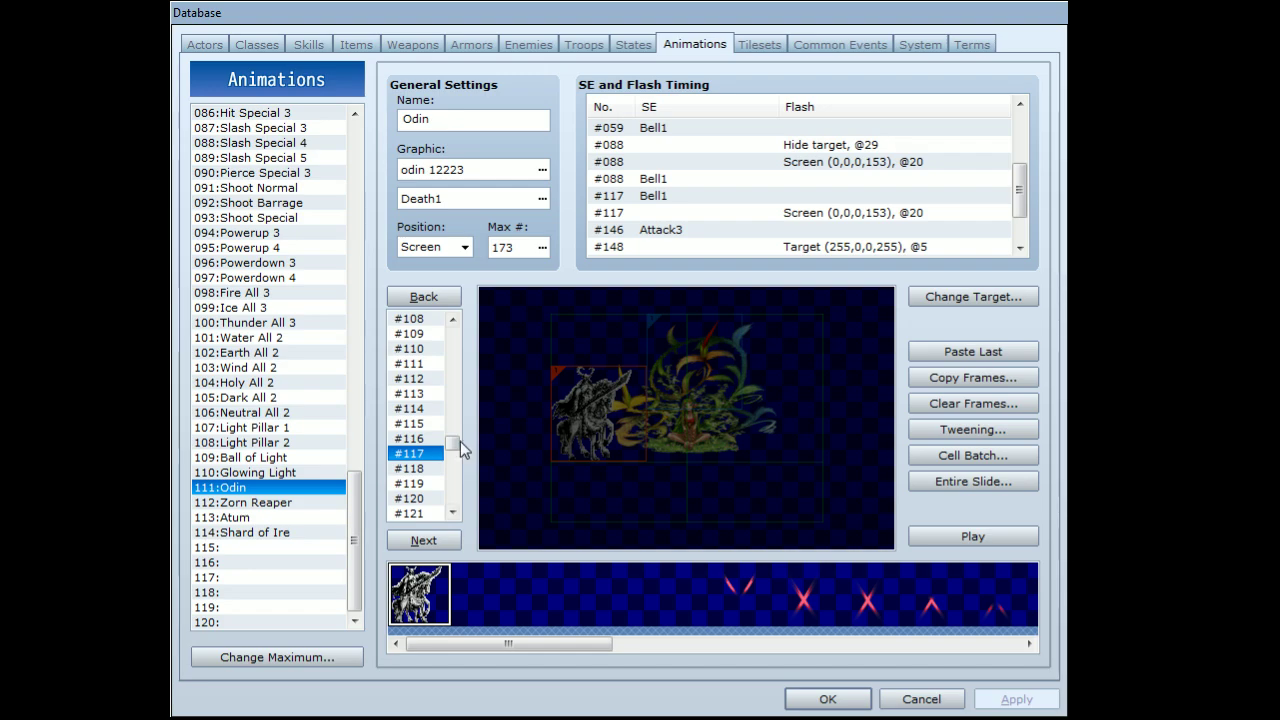
# View frame #146, select its Attack3 timing entry, and examine the slash cells in the Death1 graphic.
pyautogui.moveTo(458, 443); pyautogui.dragTo(460, 467)
pyautogui.click(418, 484)
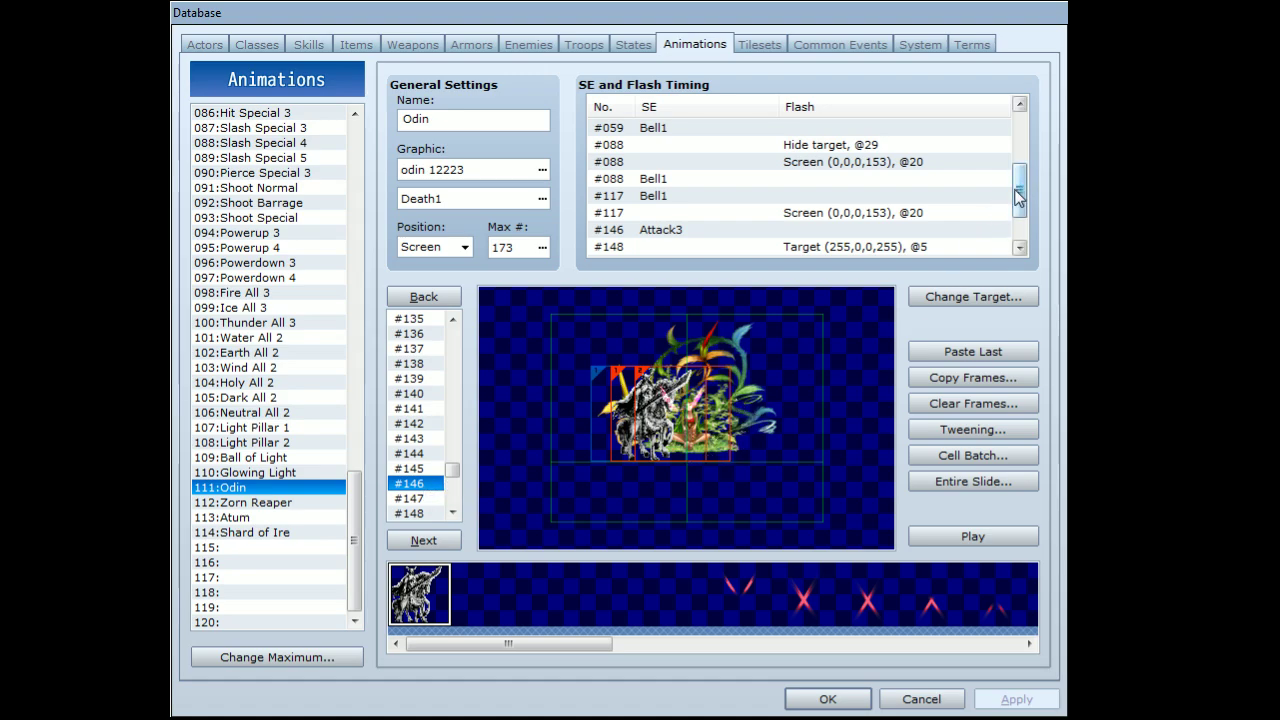
pyautogui.moveTo(1019, 194); pyautogui.dragTo(1018, 208)
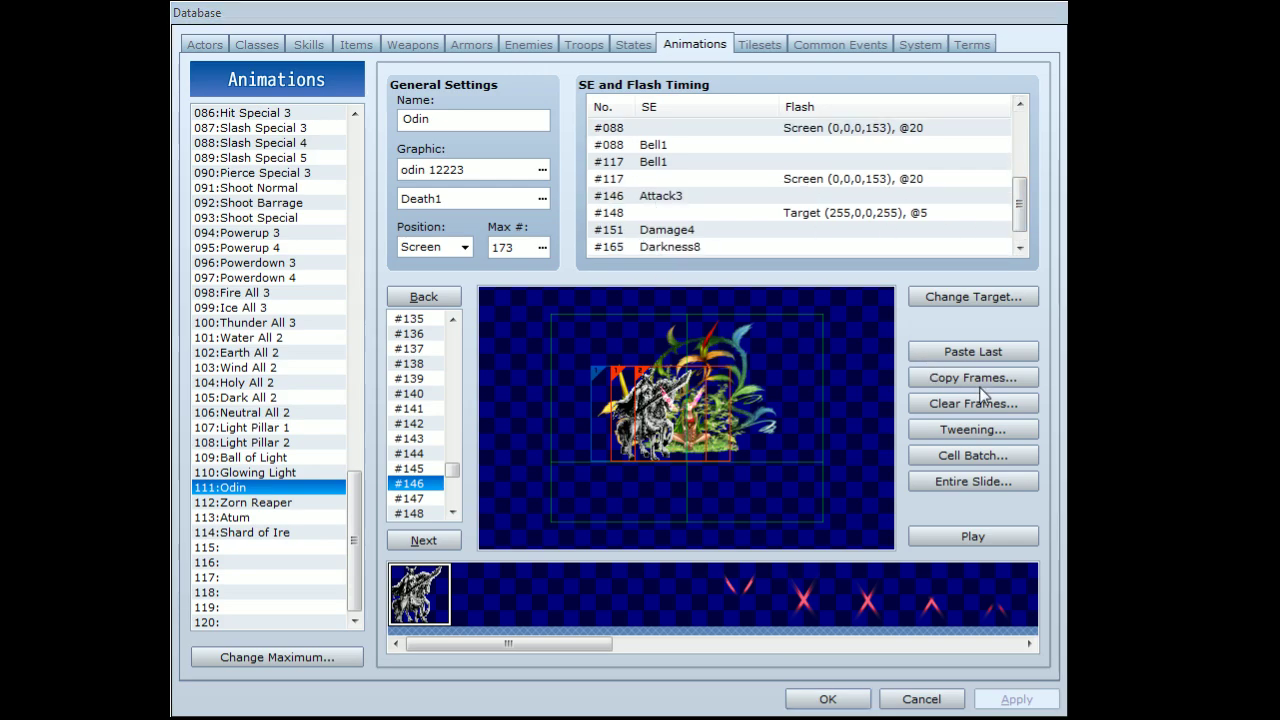
pyautogui.click(655, 196)
pyautogui.moveTo(572, 648); pyautogui.dragTo(648, 648)
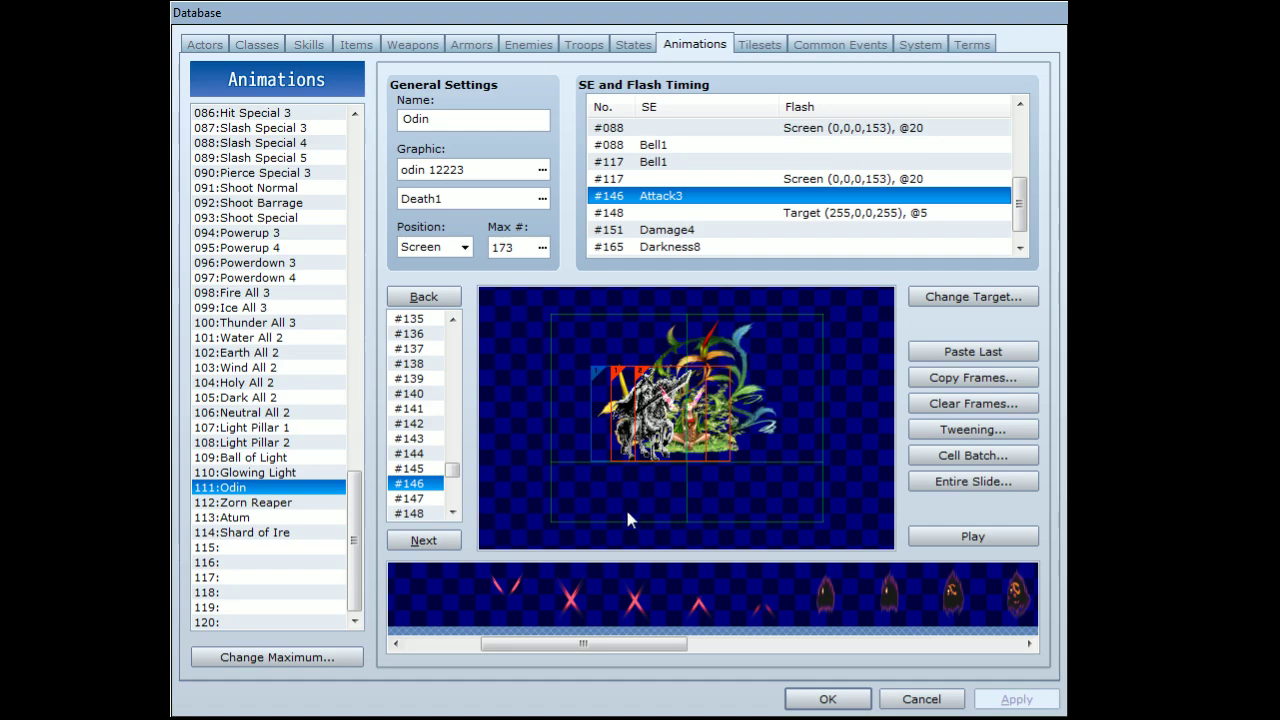
pyautogui.scroll(-1, 1019, 205)
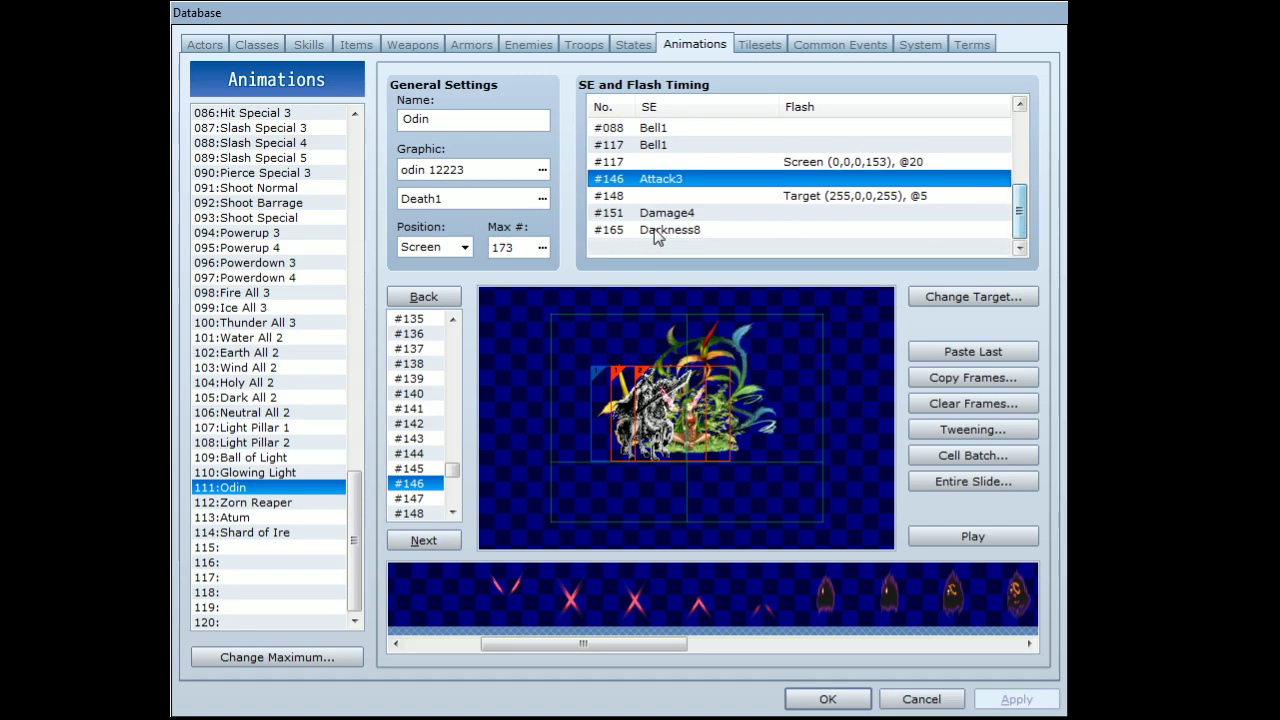
# Step through the attack frames #147 to #151 to examine the slash and the target flash.
pyautogui.click(422, 500)
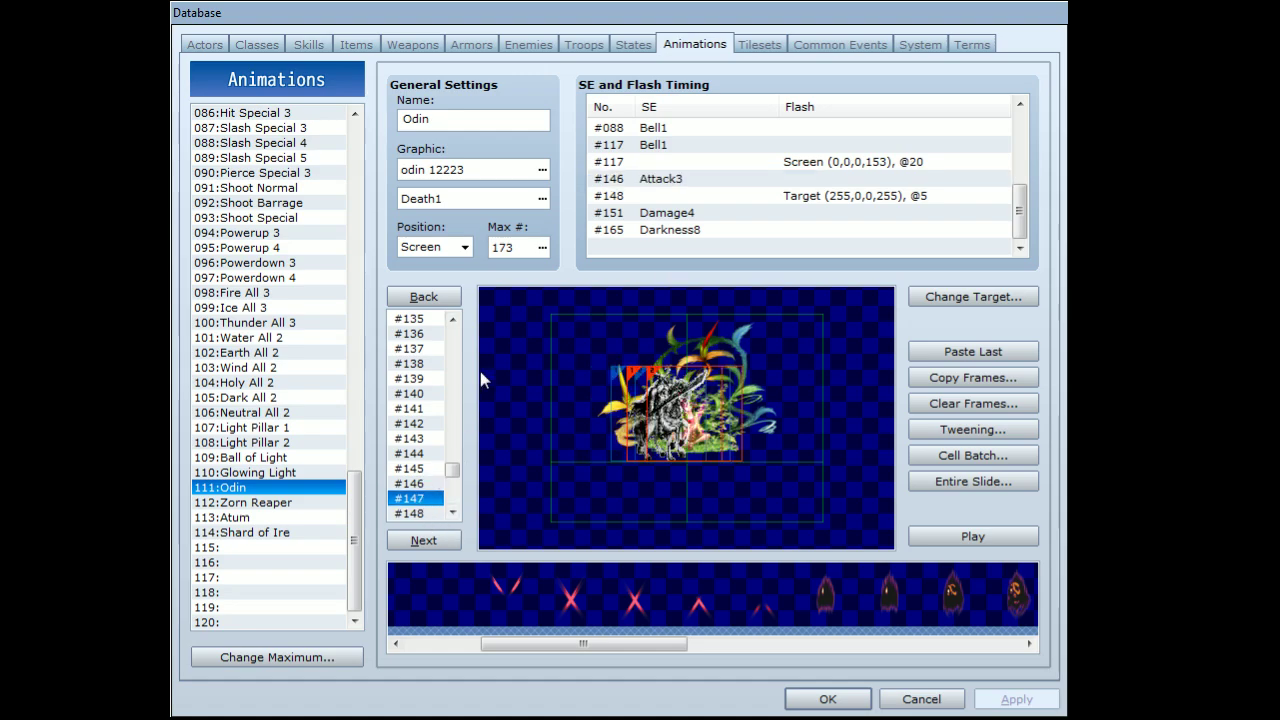
pyautogui.scroll(-1, 422, 510)
pyautogui.click(422, 468)
pyautogui.click(422, 483)
pyautogui.click(420, 498)
pyautogui.scroll(-1, 420, 498)
pyautogui.click(420, 470)
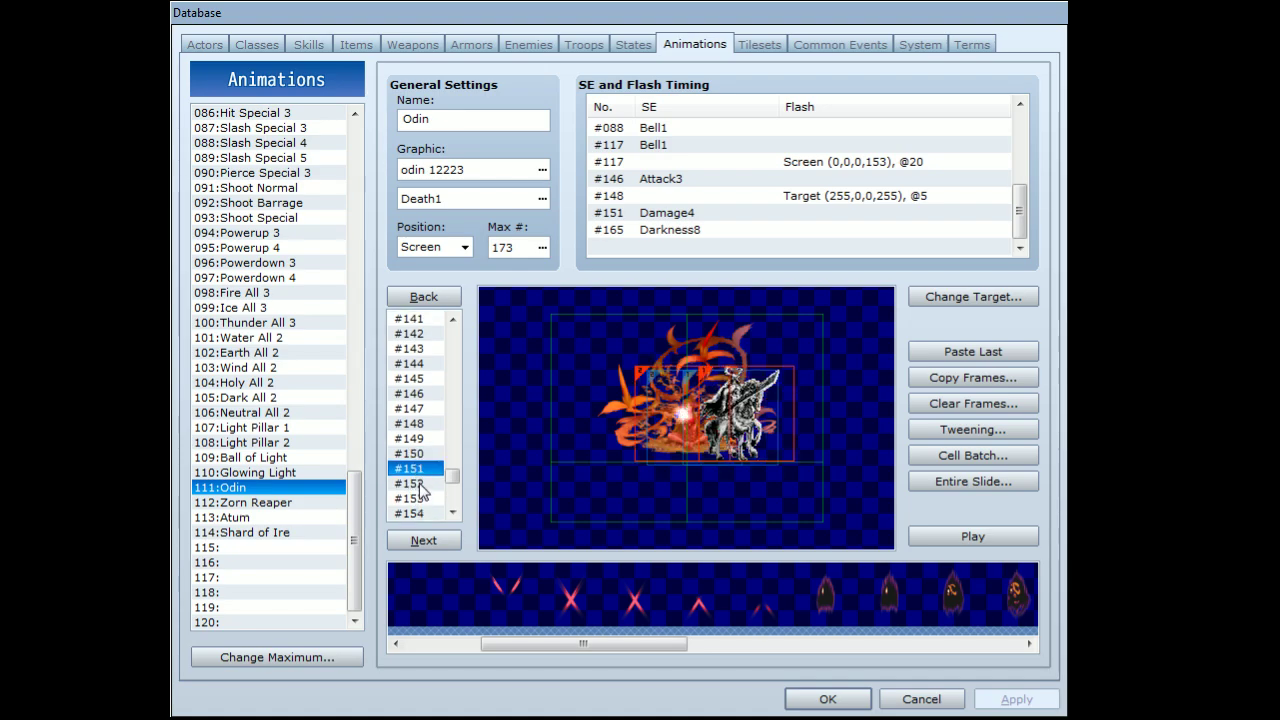
# Step through frames #152 to #160 to examine the rider passing the target after the slash.
pyautogui.click(420, 485)
pyautogui.click(419, 513)
pyautogui.scroll(-1, 419, 513)
pyautogui.scroll(-1, 419, 510)
pyautogui.click(418, 438)
pyautogui.click(420, 455)
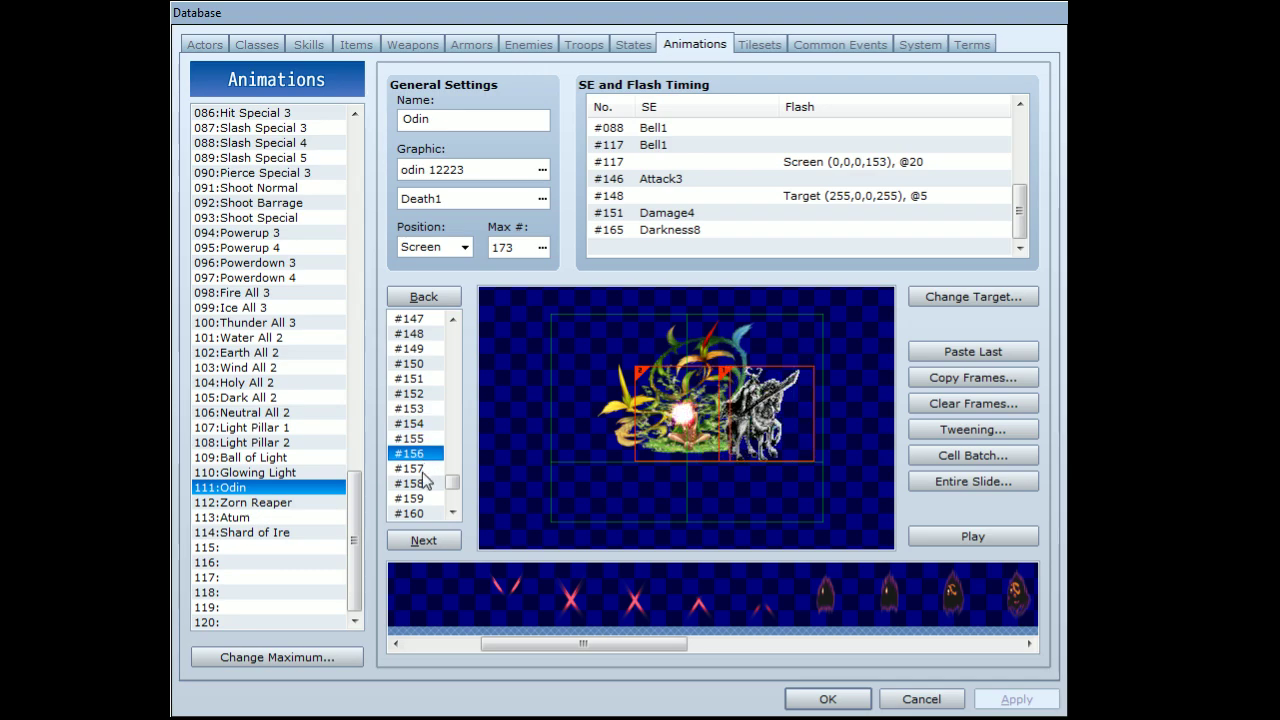
pyautogui.click(420, 468)
pyautogui.click(421, 483)
pyautogui.click(422, 498)
pyautogui.click(424, 513)
# Examine the closing frames from #161 through the last frame, #173.
pyautogui.scroll(-1, 428, 515)
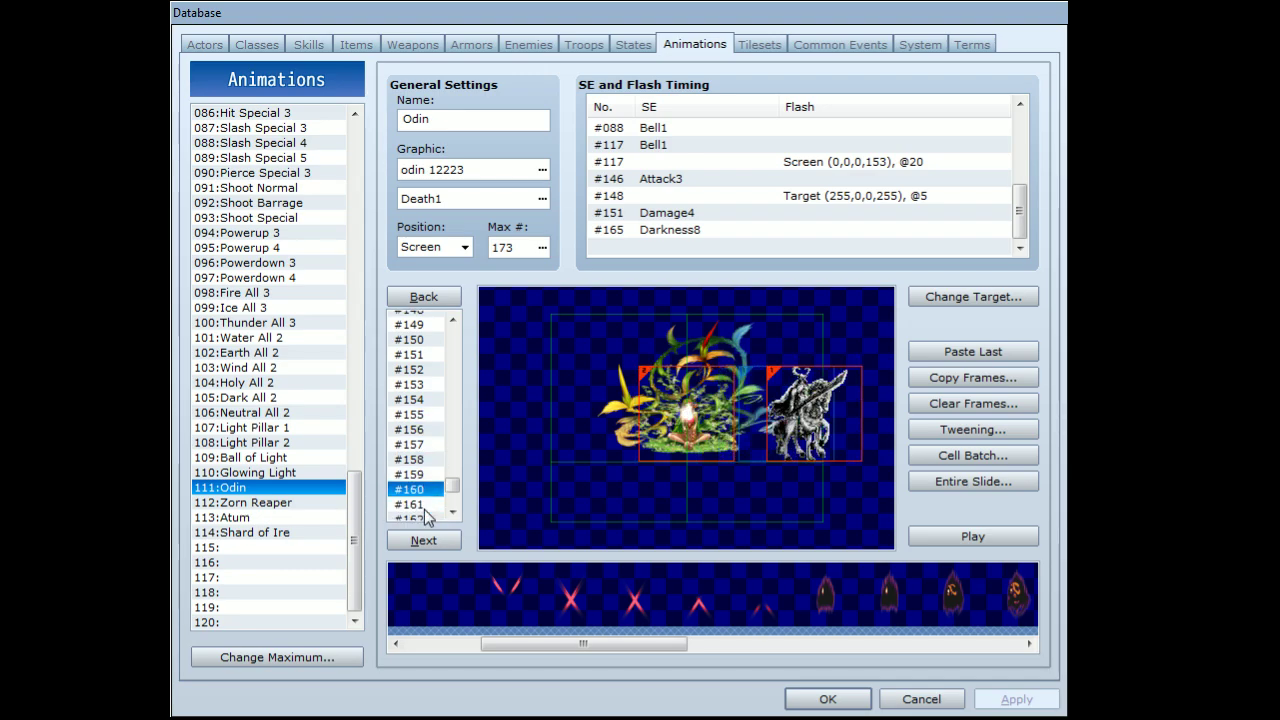
pyautogui.scroll(-1, 428, 515)
pyautogui.click(420, 438)
pyautogui.click(420, 453)
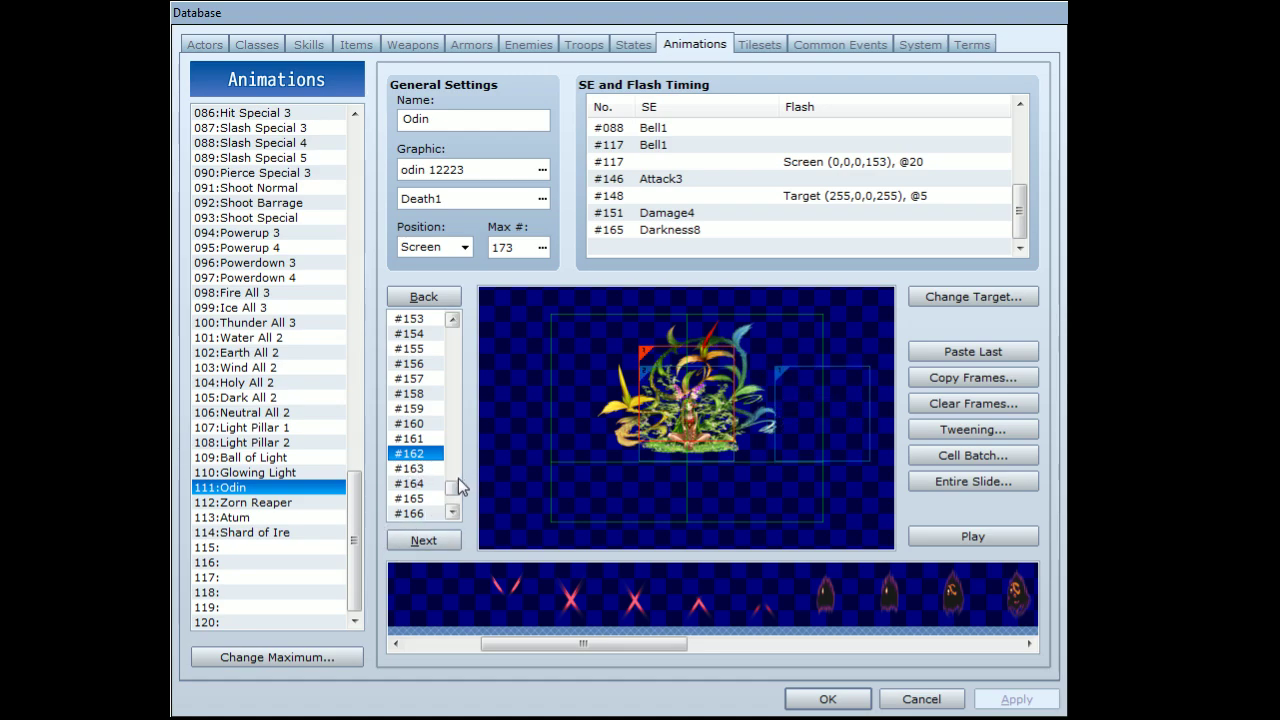
pyautogui.moveTo(460, 487); pyautogui.dragTo(452, 495)
pyautogui.moveTo(418, 363); pyautogui.dragTo(422, 528)
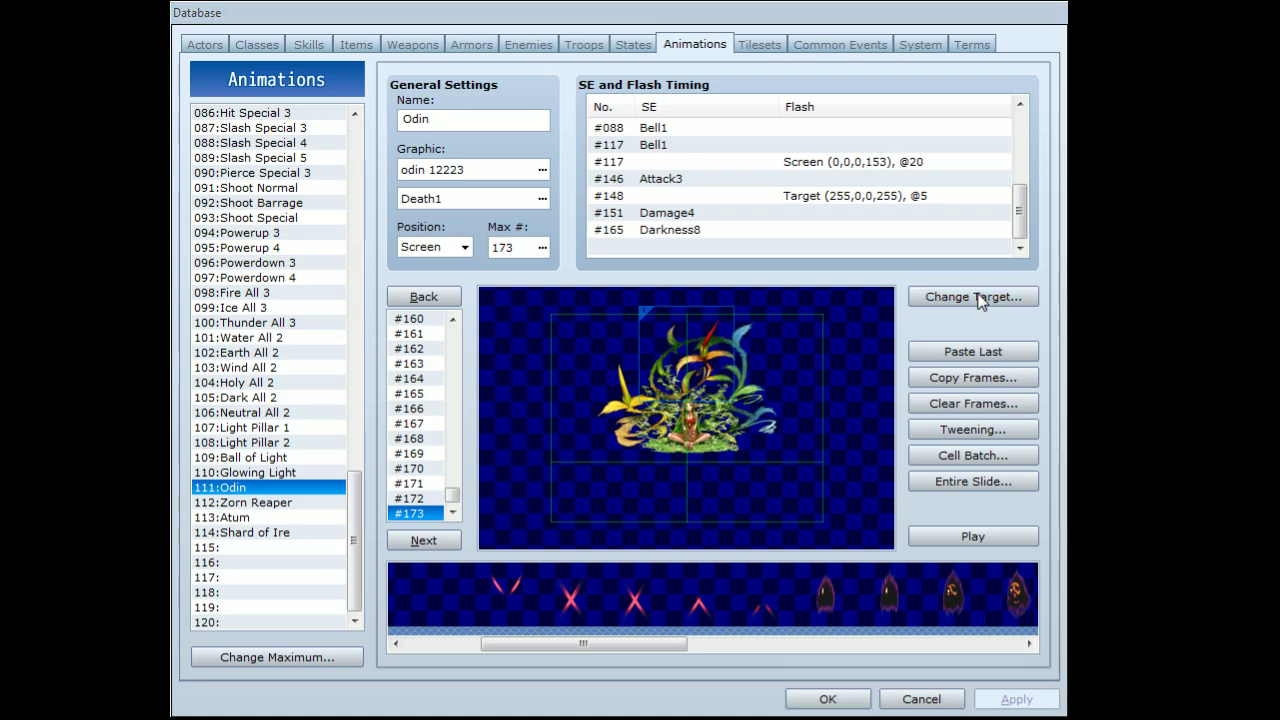
# Change the preview target to the small green enemy and place a rider cell in frame #173 at about (-72, 16).
pyautogui.click(824, 600)
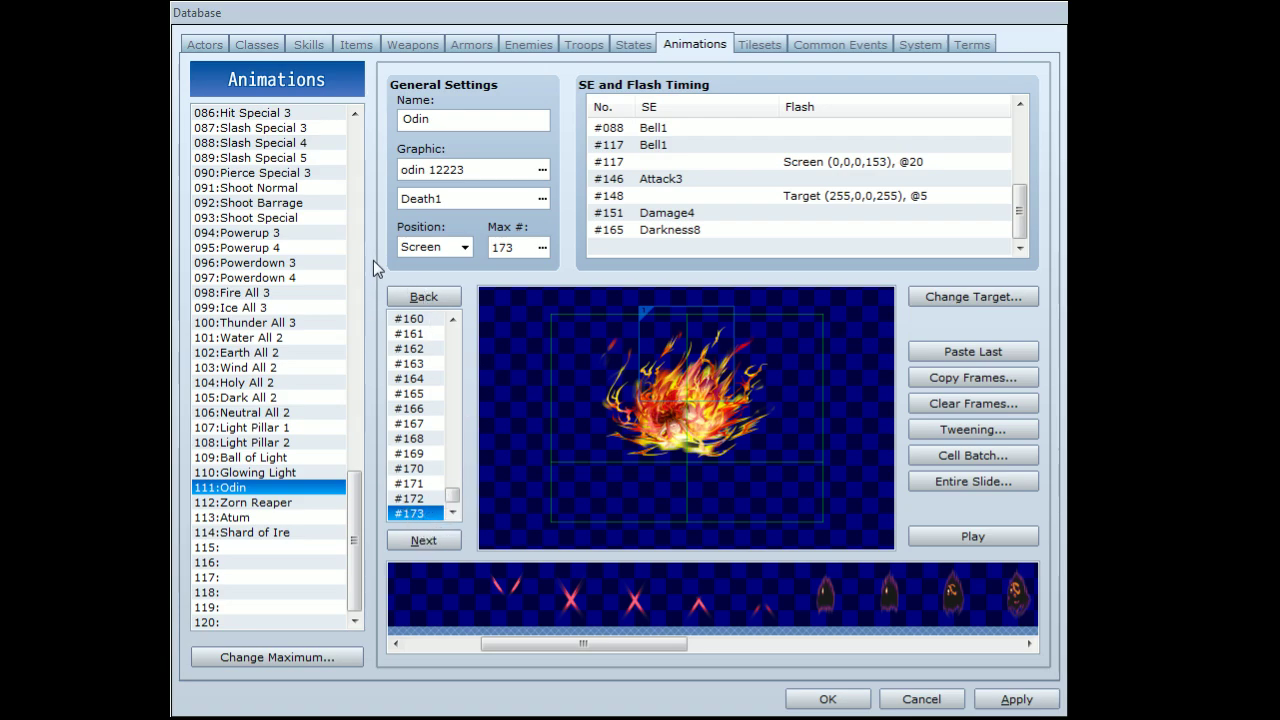
pyautogui.moveTo(641, 425)
pyautogui.mouseDown()
pyautogui.moveTo(673, 403)
pyautogui.moveTo(641, 418)
pyautogui.moveTo(650, 425)
pyautogui.mouseUp()
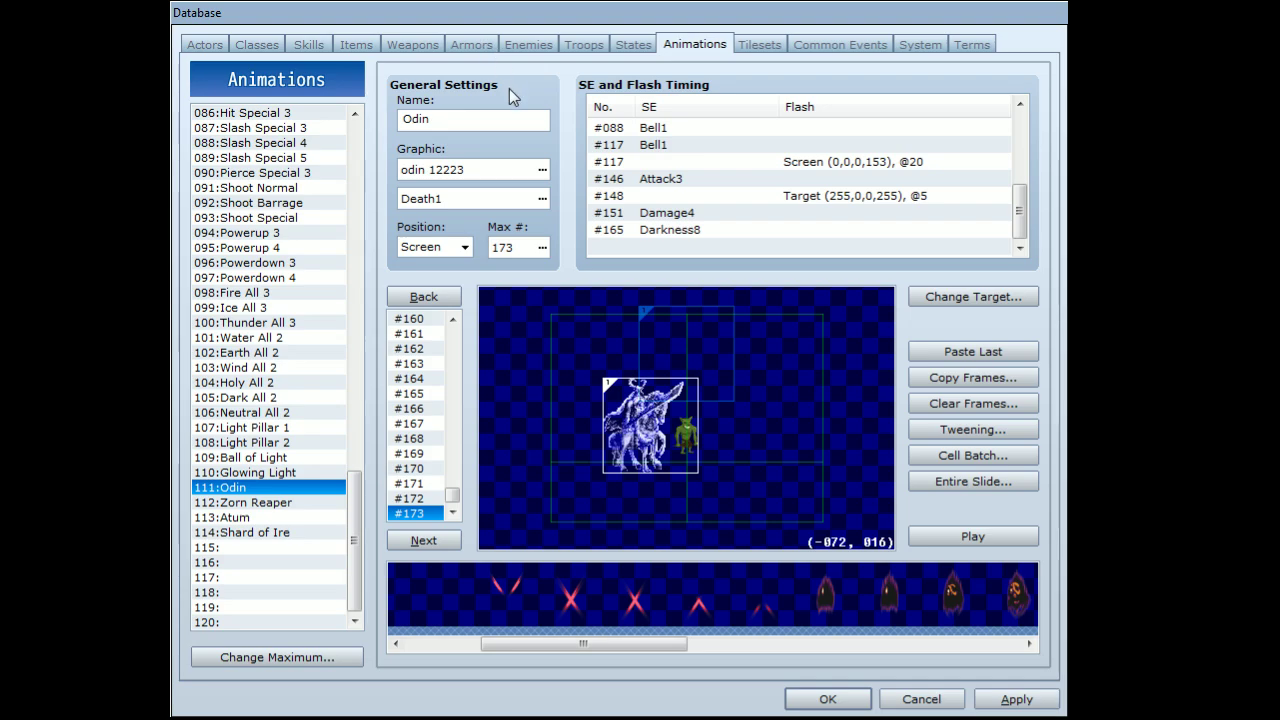
# Look up skill 127:Odin in the skill list and examine its description, skill type, cost and assigned animation.
pyautogui.click(310, 44)
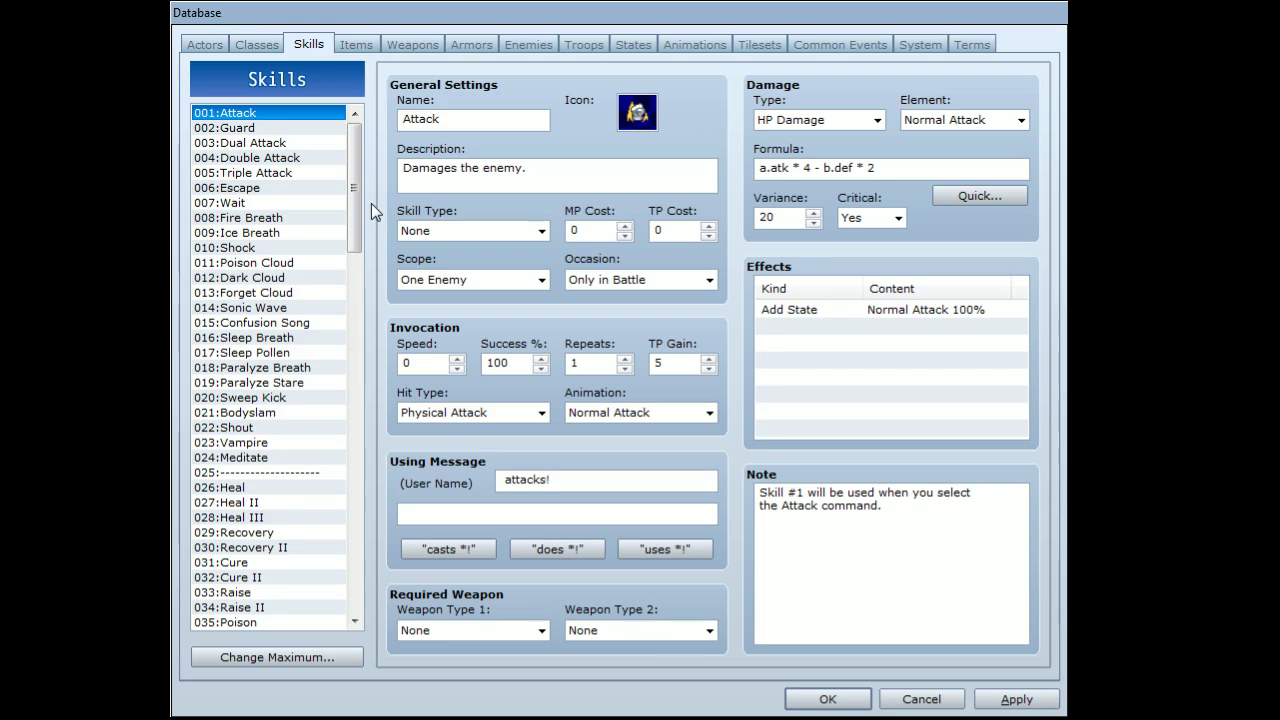
pyautogui.moveTo(352, 201); pyautogui.dragTo(317, 559)
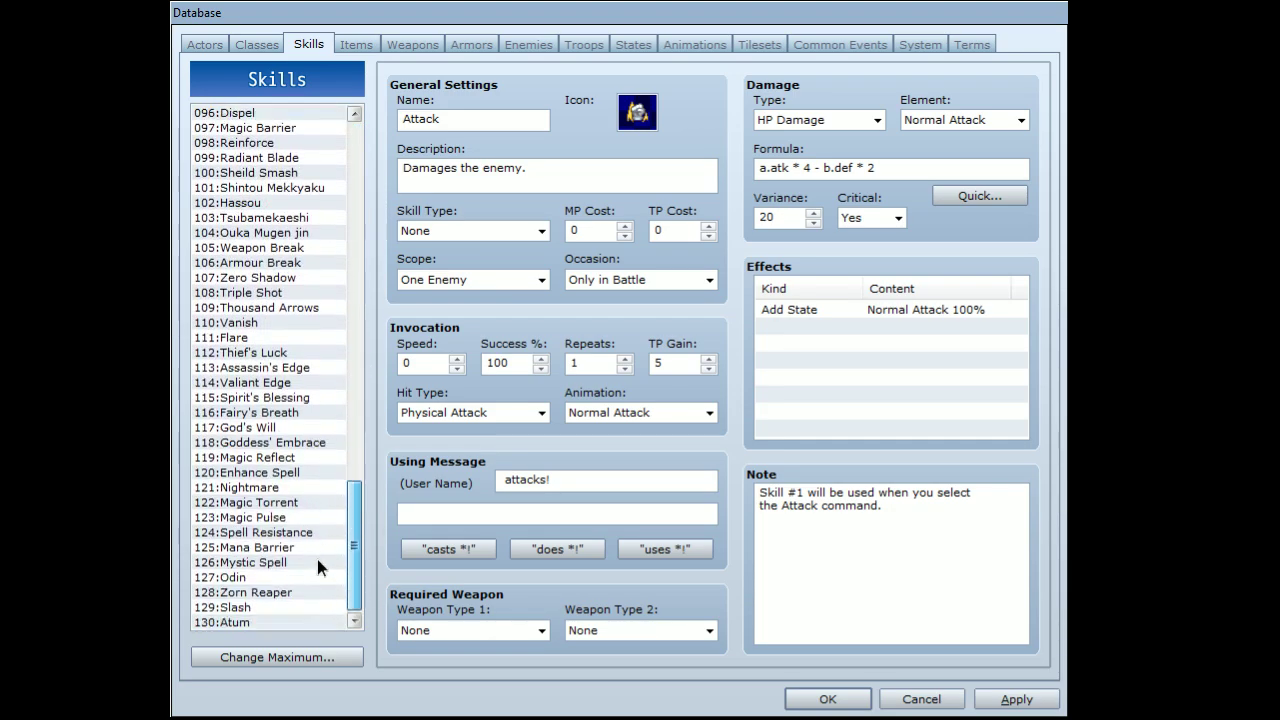
pyautogui.click(263, 576)
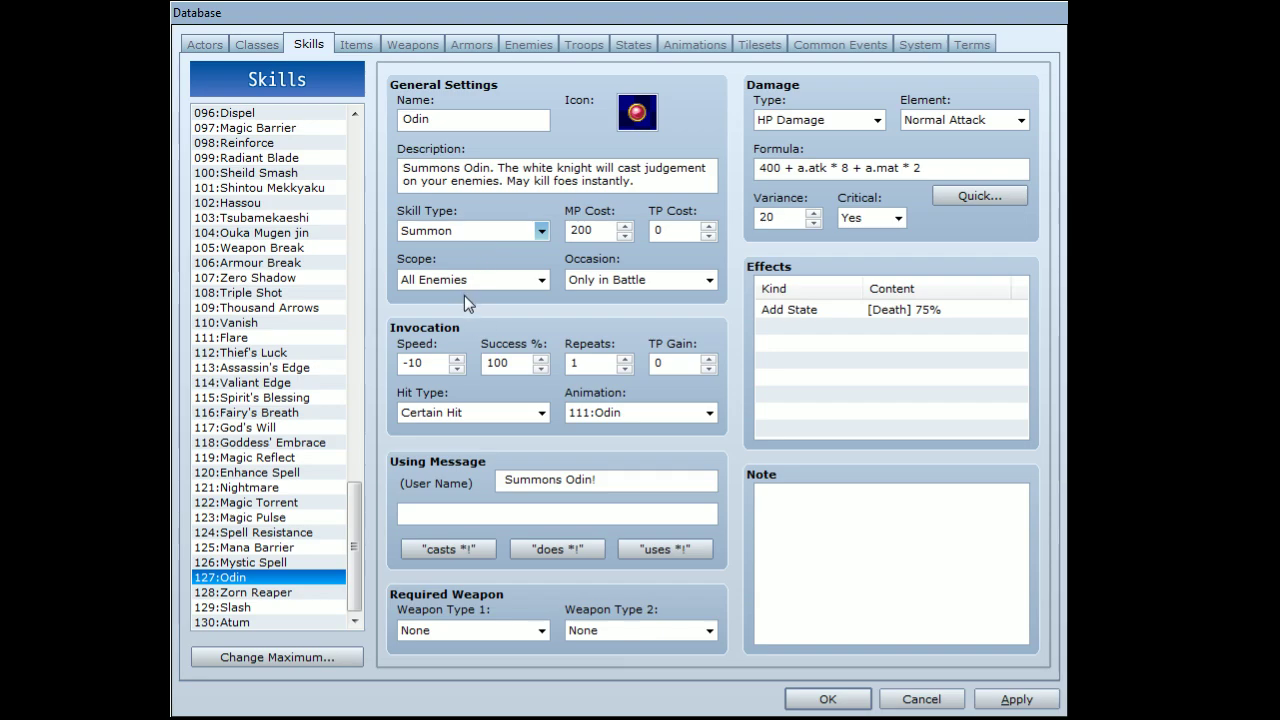
# Check the Summon skill type among the terms, and the skills and features of the Mystic Blade and Summoner classes.
pyautogui.click(973, 48)
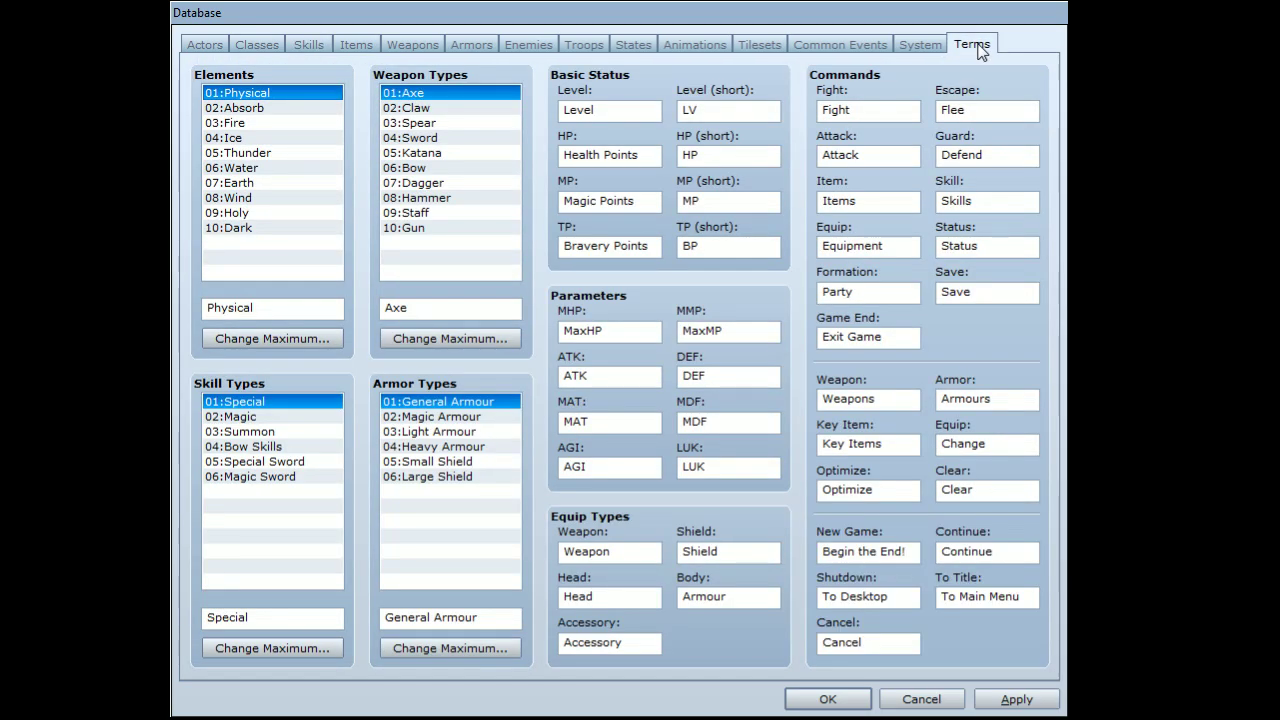
pyautogui.click(254, 433)
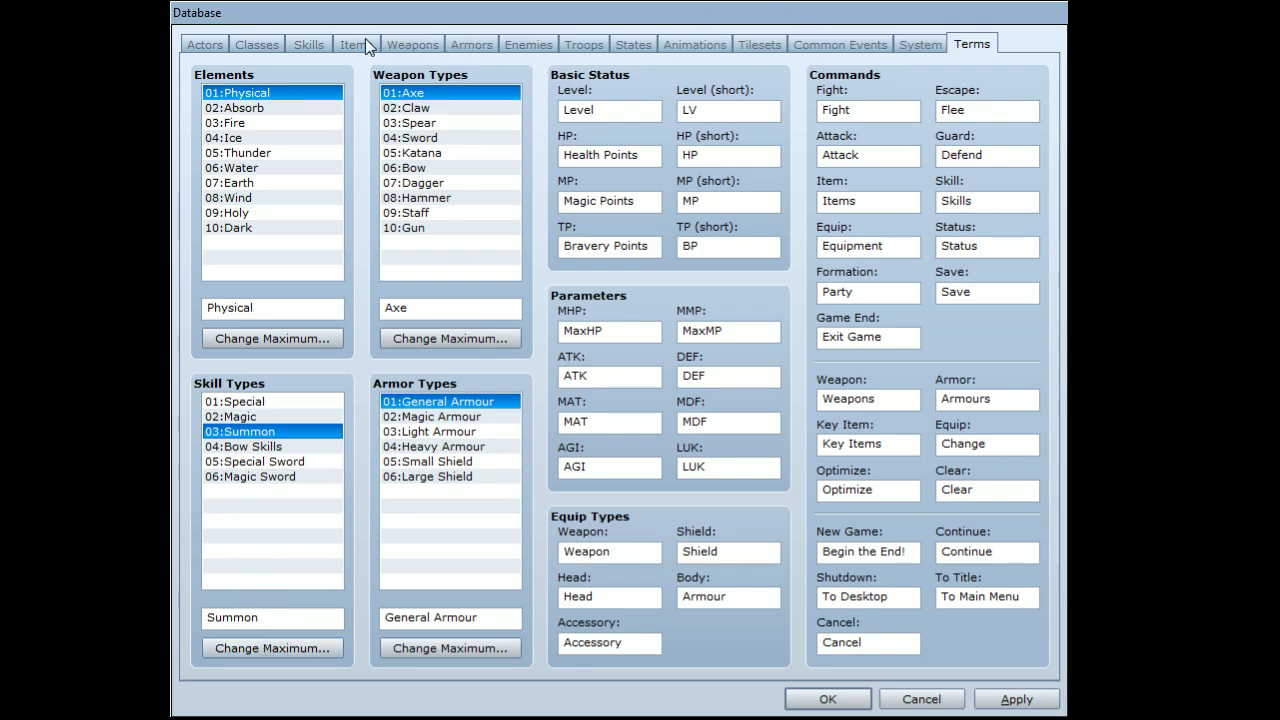
pyautogui.click(243, 45)
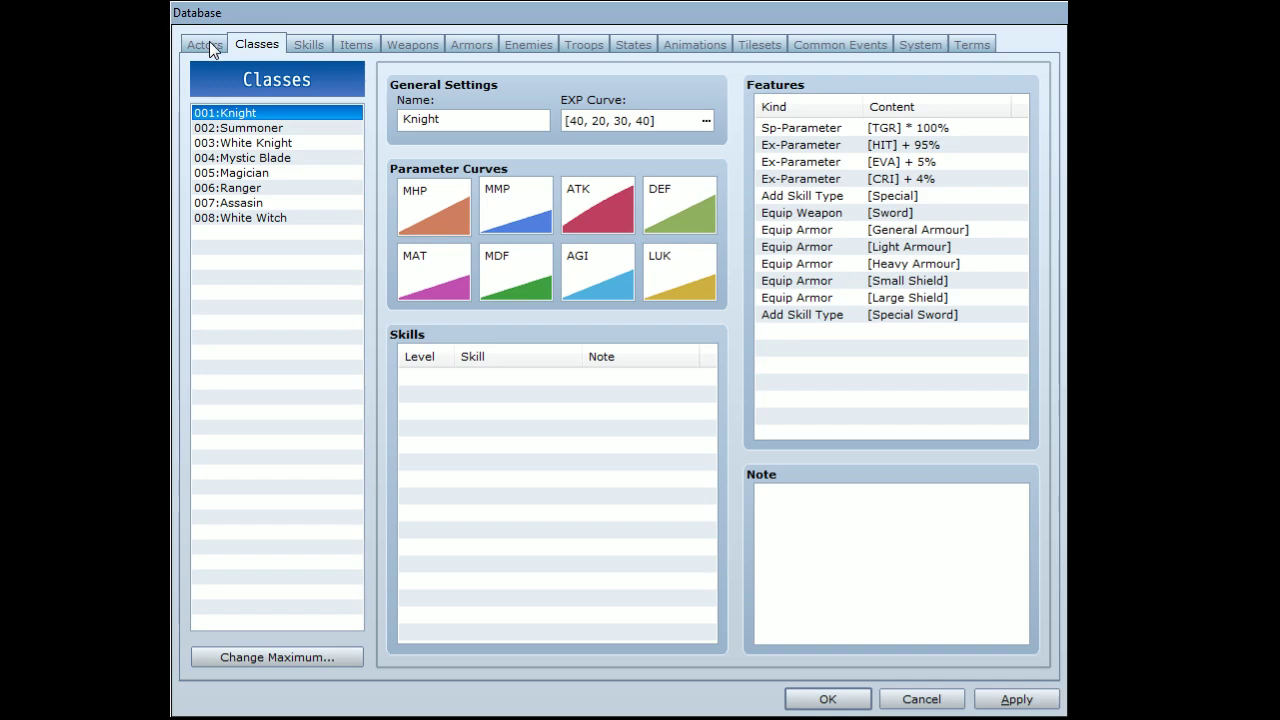
pyautogui.click(262, 158)
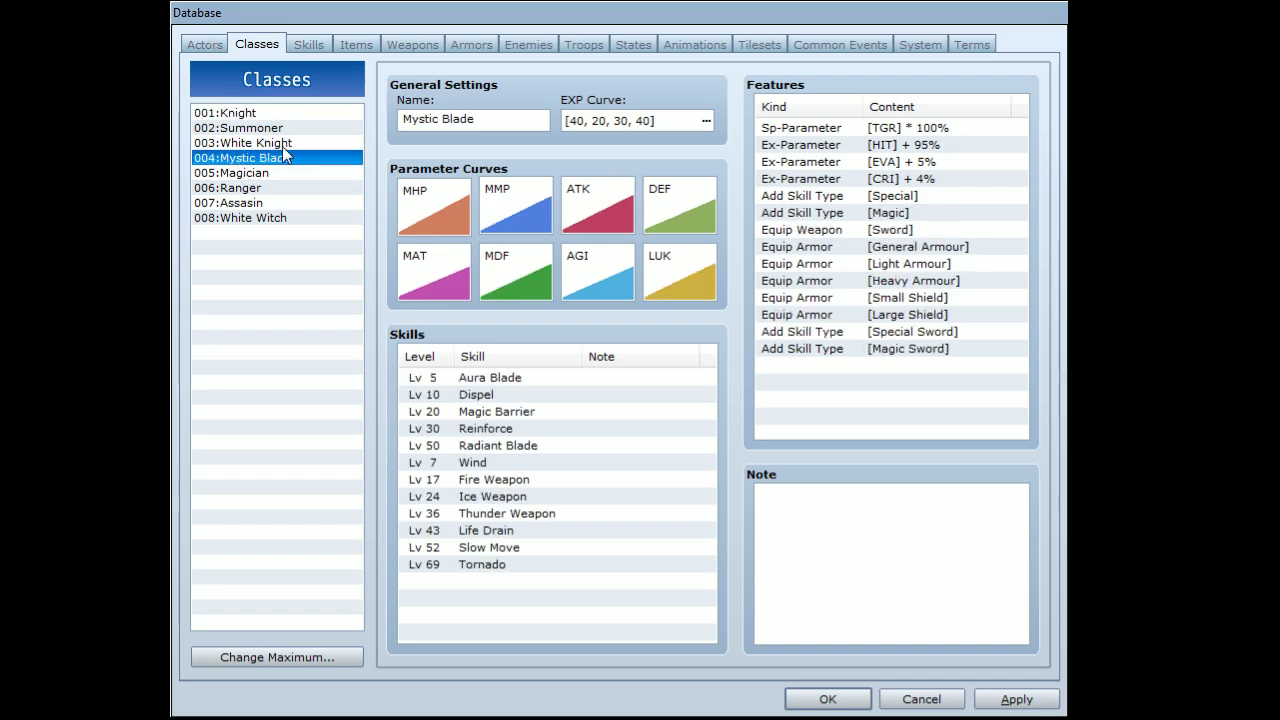
pyautogui.click(258, 128)
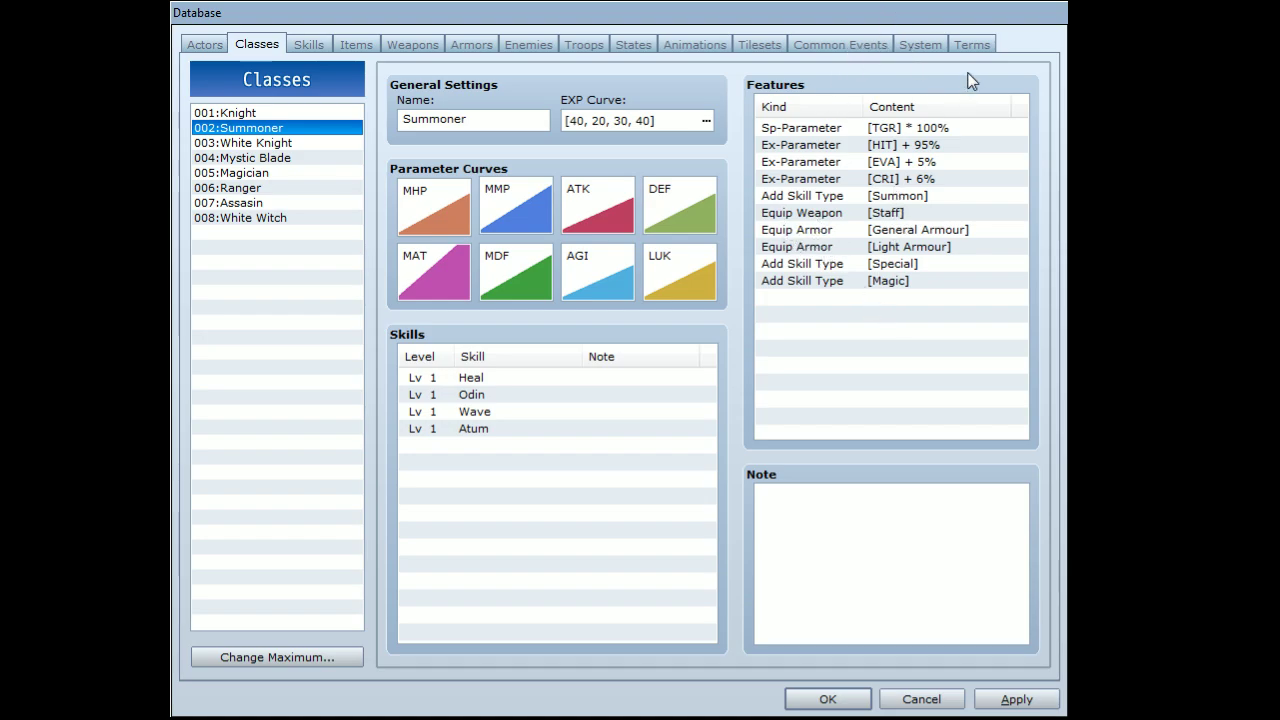
# Return to the Odin skill and examine its scope, occasion, invocation, using message, damage formula and effects.
pyautogui.click(356, 45)
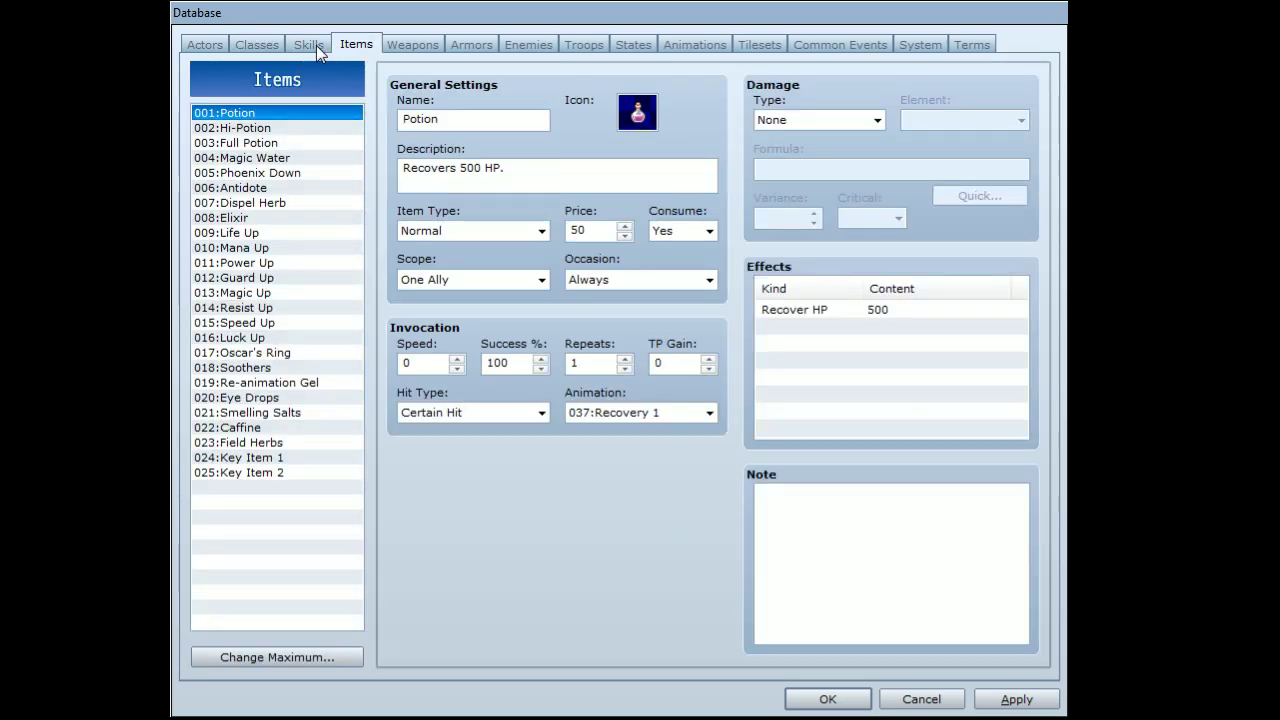
pyautogui.click(309, 45)
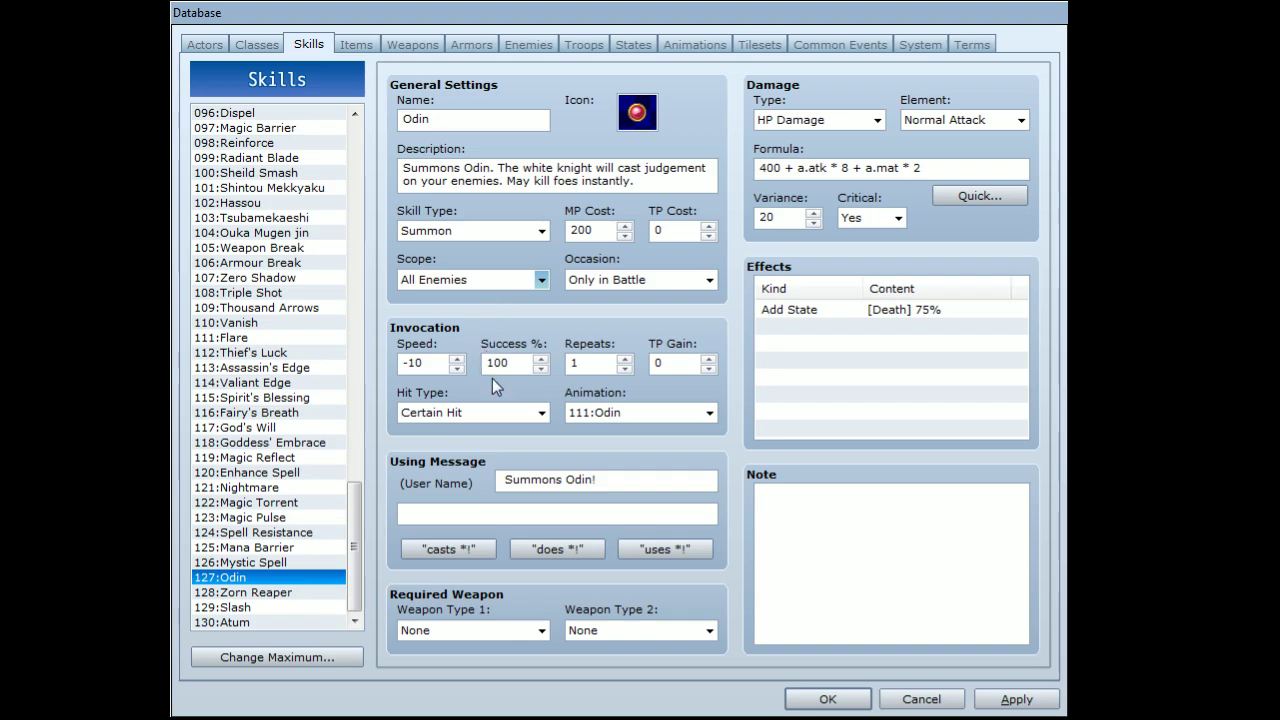
pyautogui.click(484, 279)
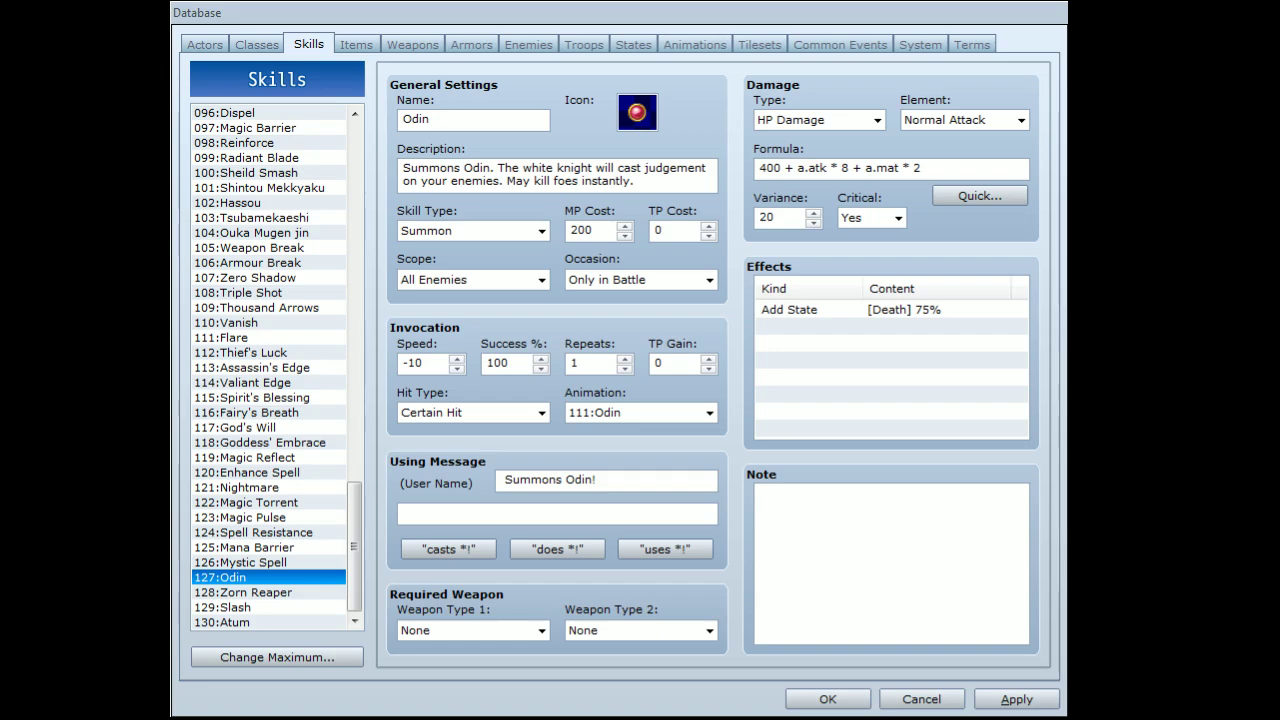
pyautogui.click(429, 612)
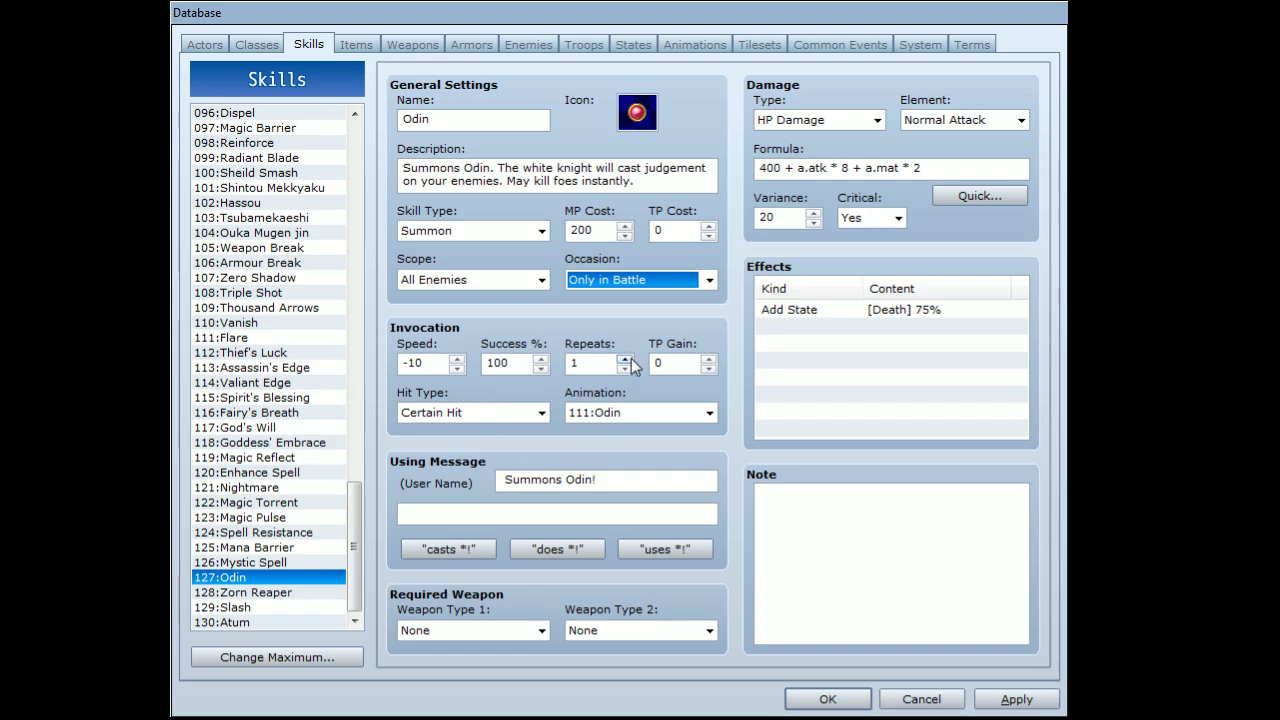
pyautogui.click(992, 197)
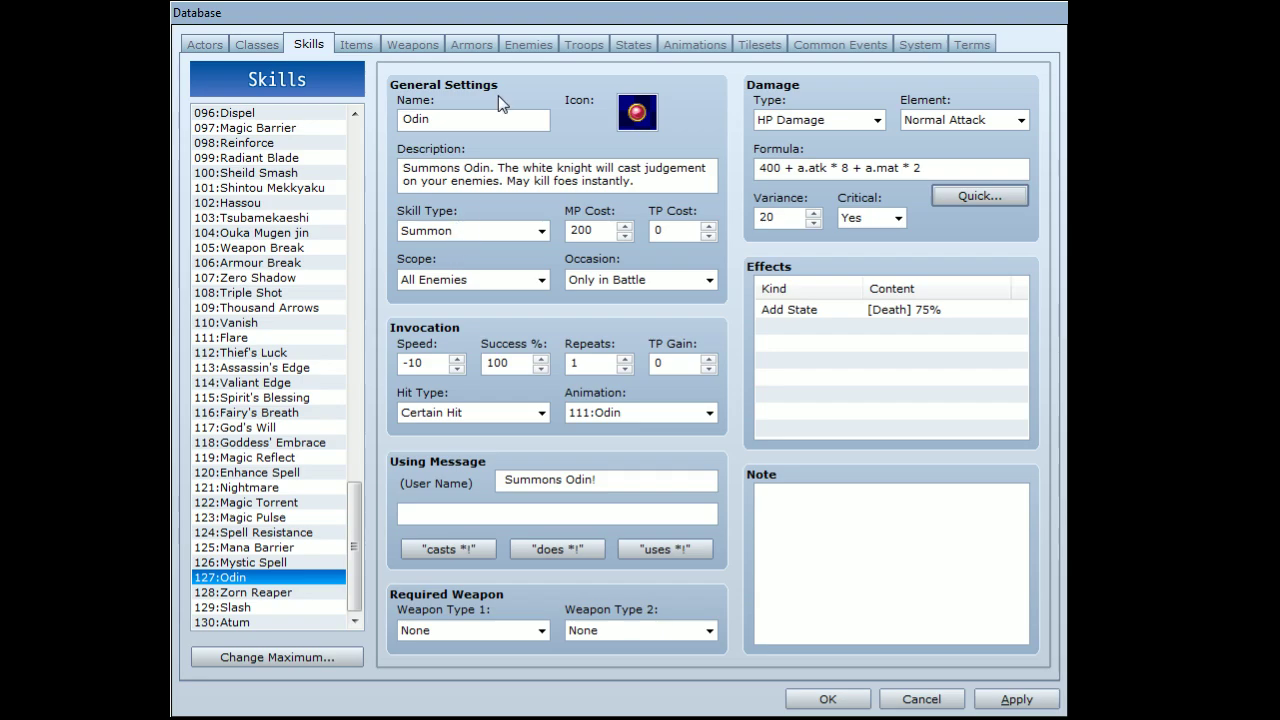
# Look up the Demon God enemy and examine its state rate for Death.
pyautogui.click(573, 47)
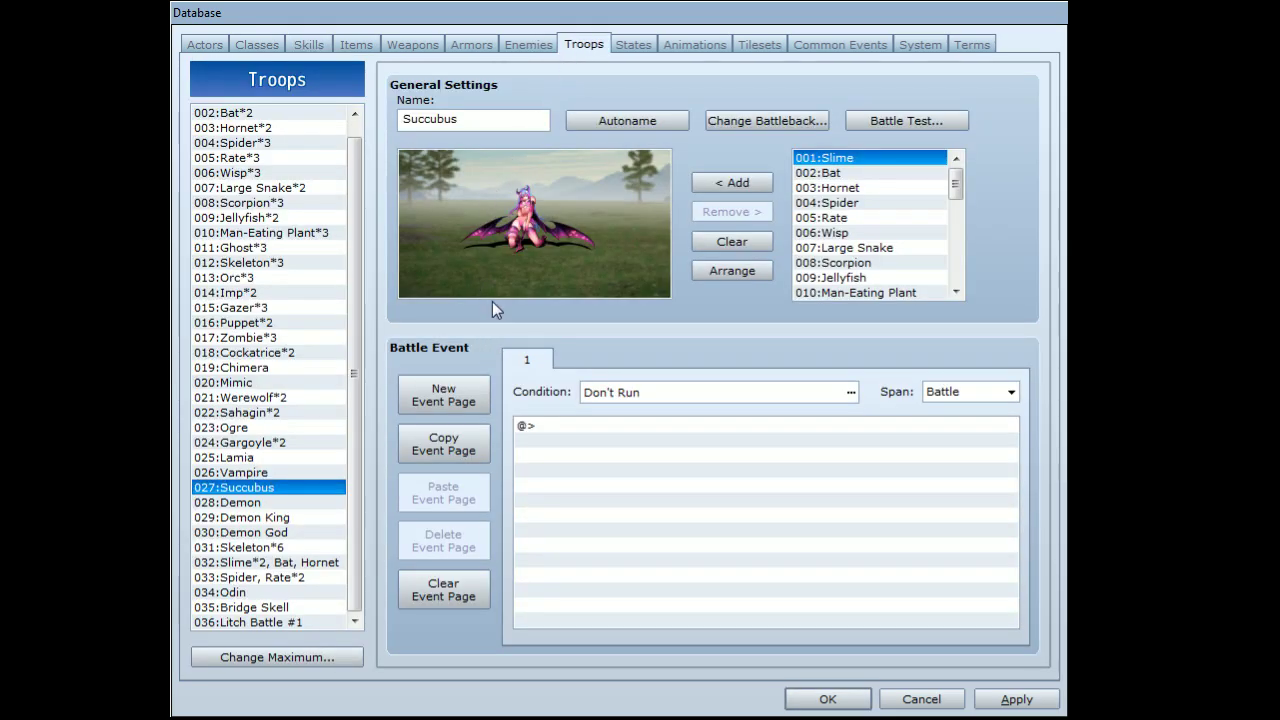
pyautogui.click(524, 44)
pyautogui.click(258, 548)
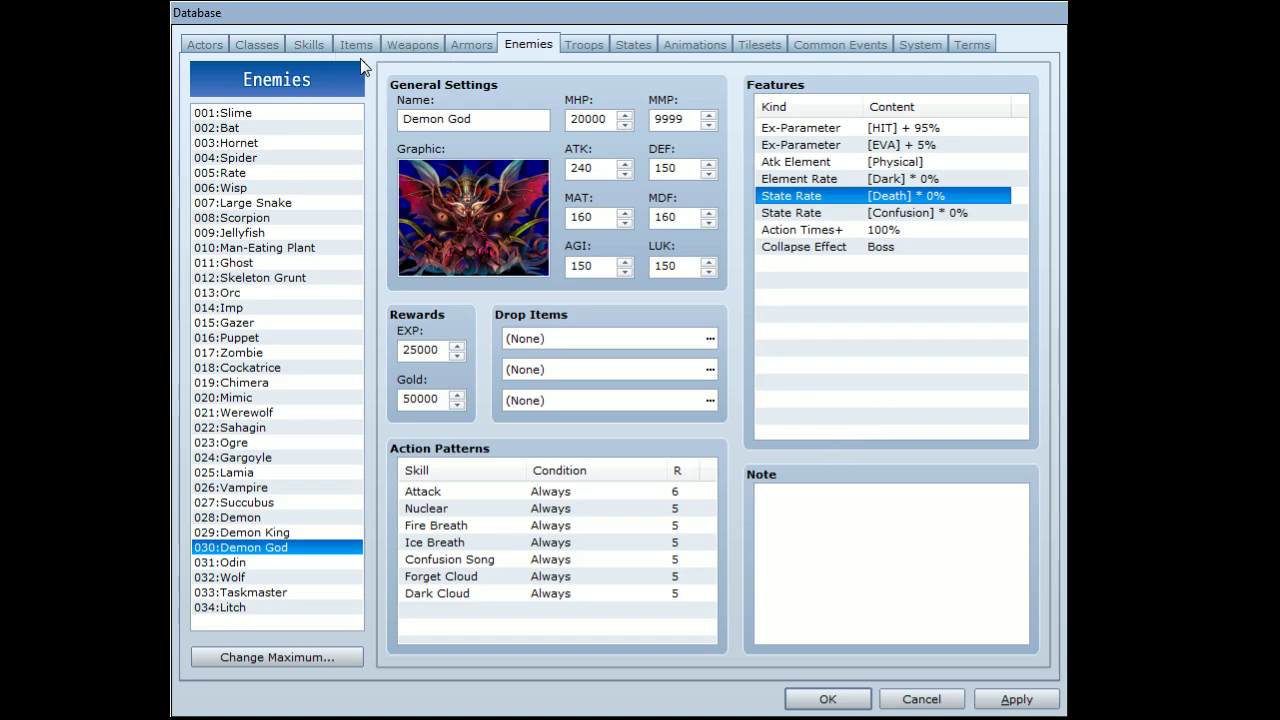
# Review the Odin skill and the actors once more, and return to the first frame of the Odin animation.
pyautogui.click(302, 45)
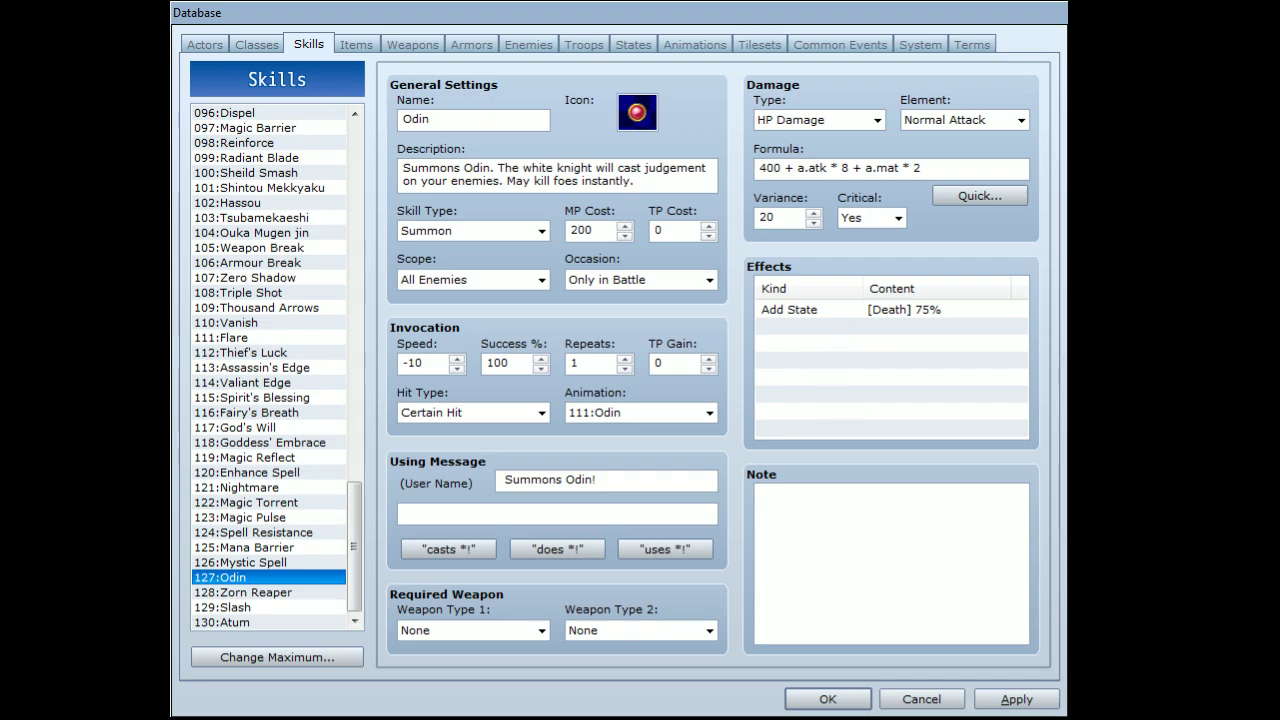
pyautogui.click(204, 45)
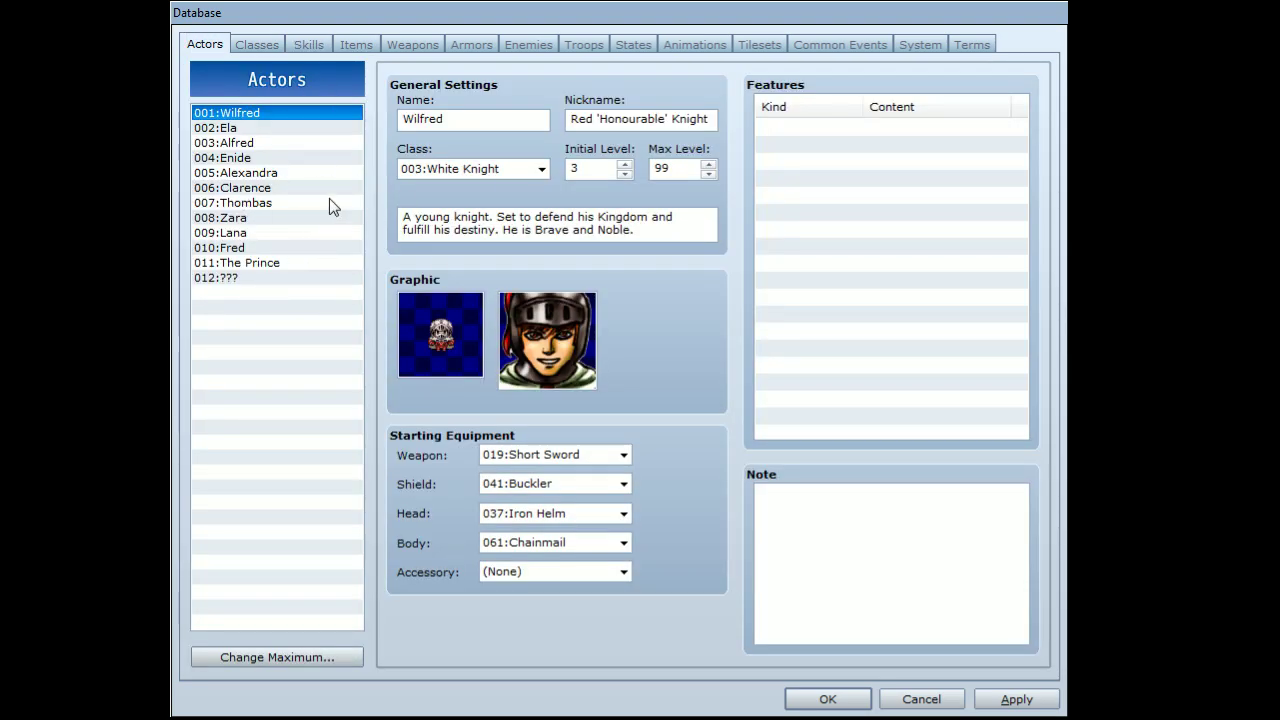
pyautogui.click(308, 45)
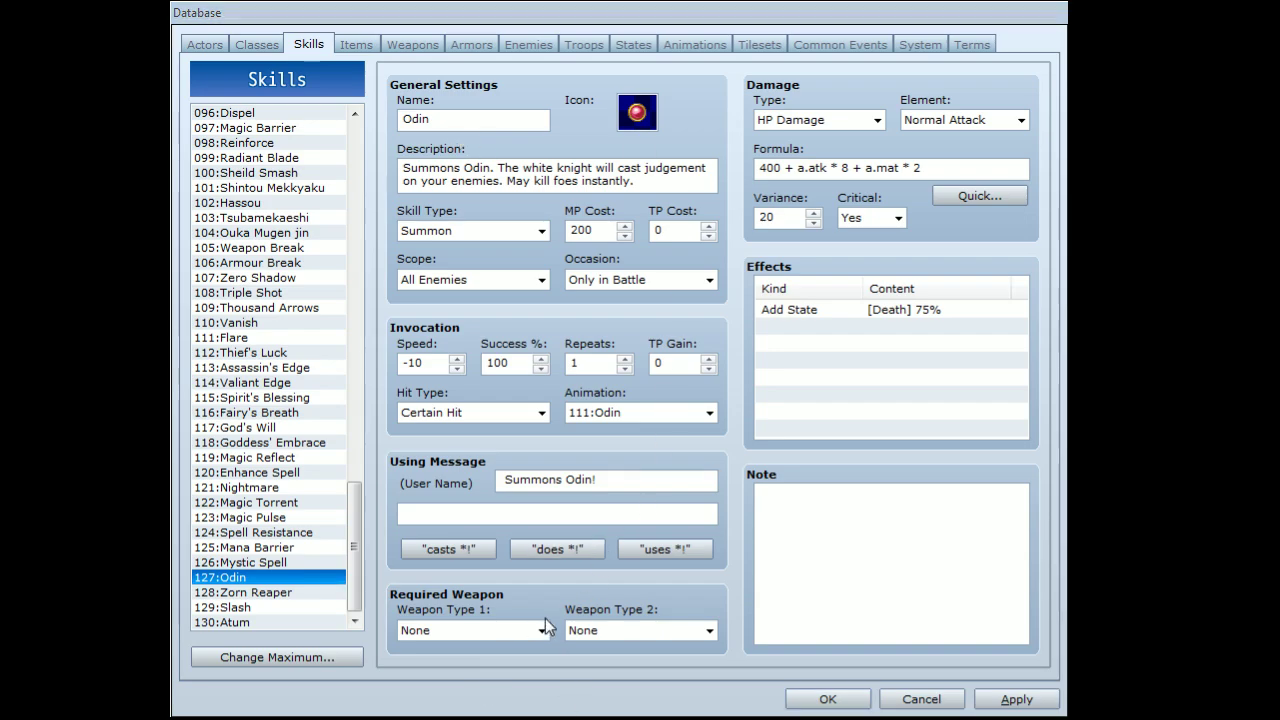
pyautogui.click(696, 45)
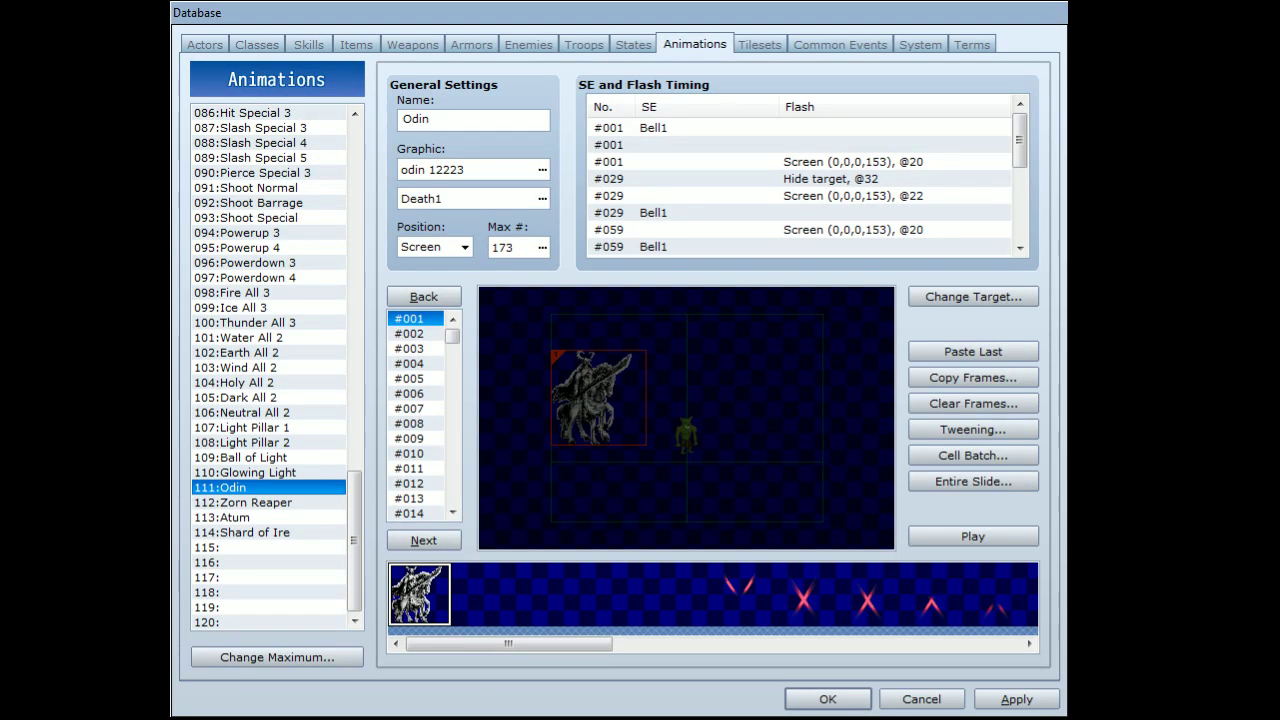